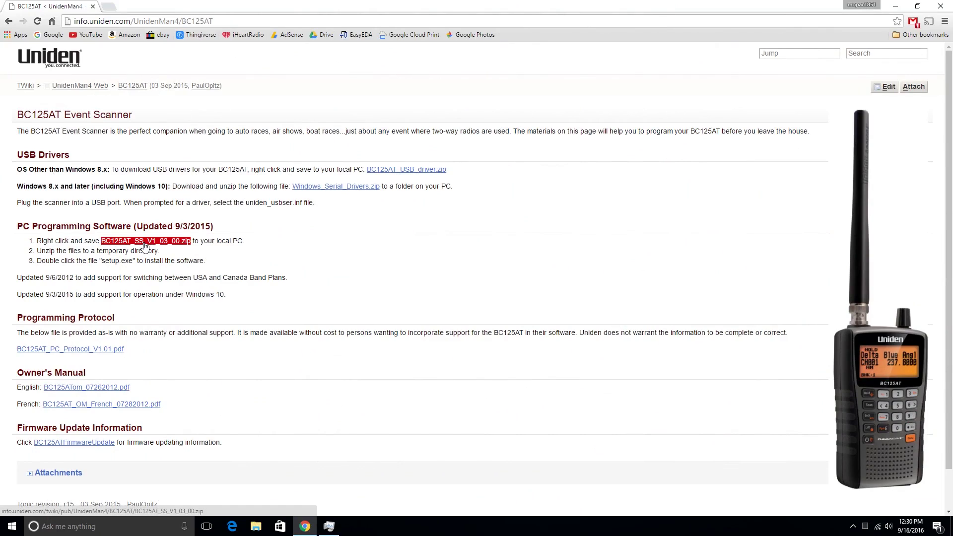
Step: Scroll the Uniden support page, then close Chrome to return to the desktop
{"action": "scroll", "coordinate": [147, 241], "scroll_direction": "down", "scroll_amount": 1}
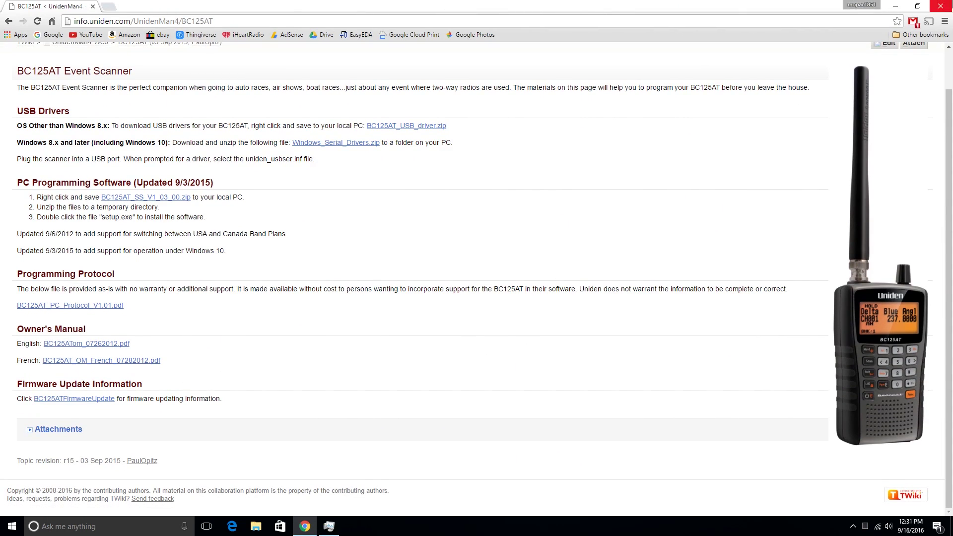
{"action": "left_click", "coordinate": [941, 6]}
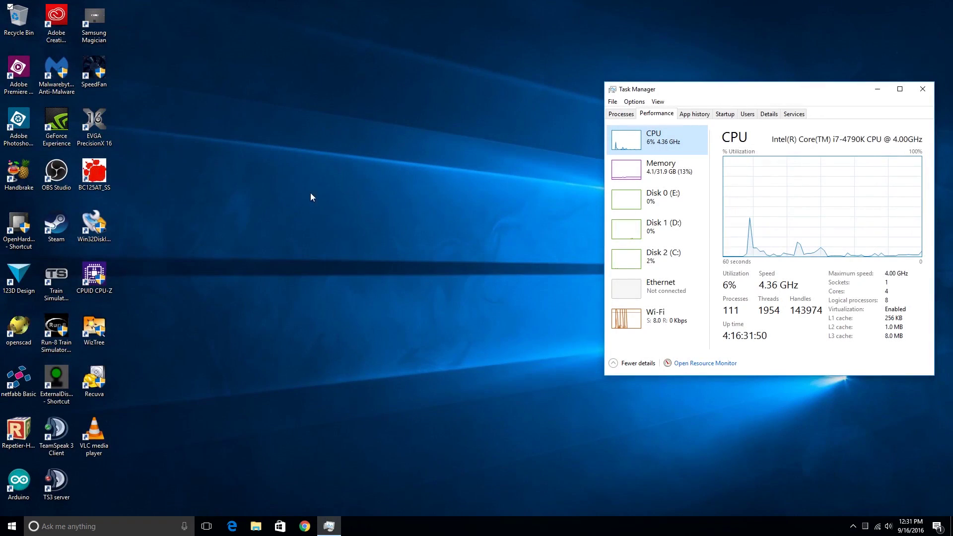
Step: Launch BC125AT SS from the desktop and set its scanner COM port to COM11
{"action": "double_click", "coordinate": [104, 174]}
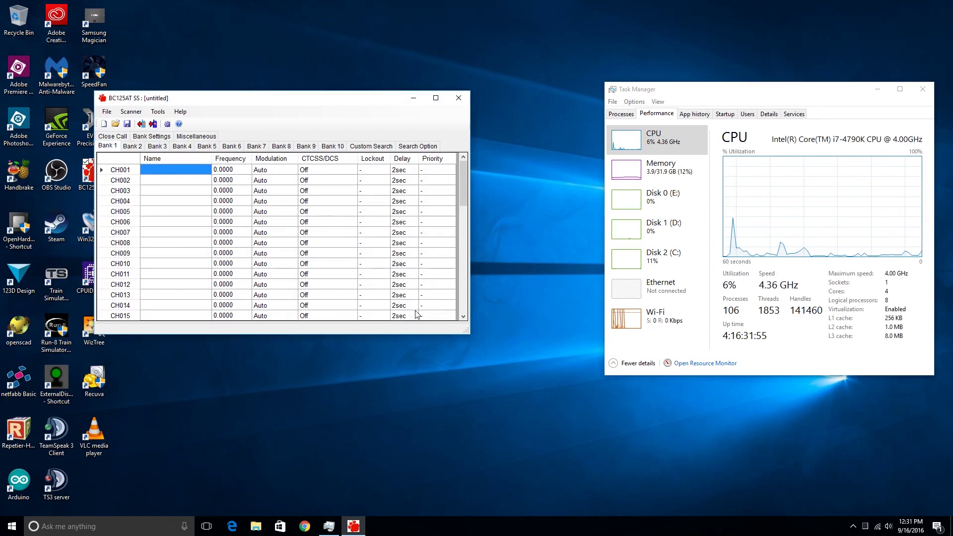
{"action": "left_click_drag", "start_coordinate": [231, 101], "coordinate": [332, 129]}
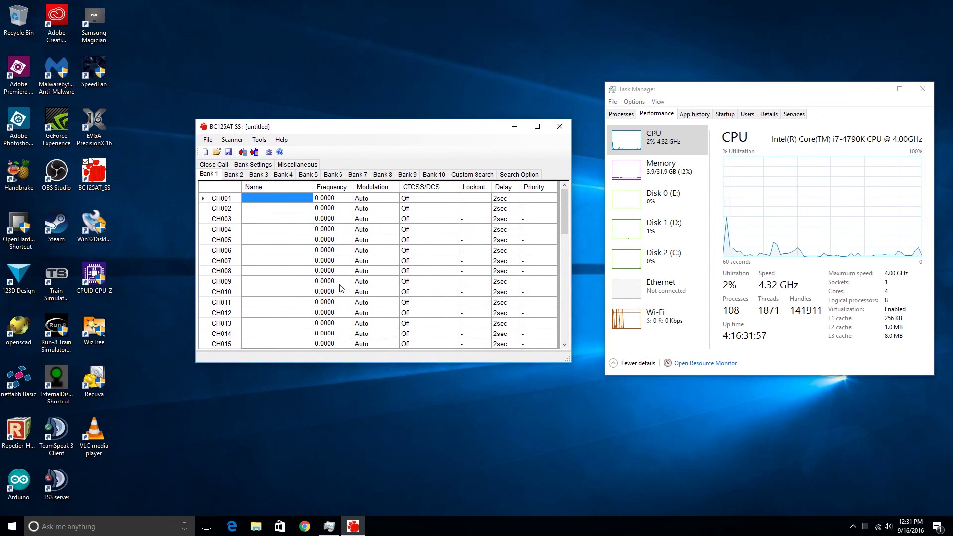
{"action": "left_click", "coordinate": [232, 140]}
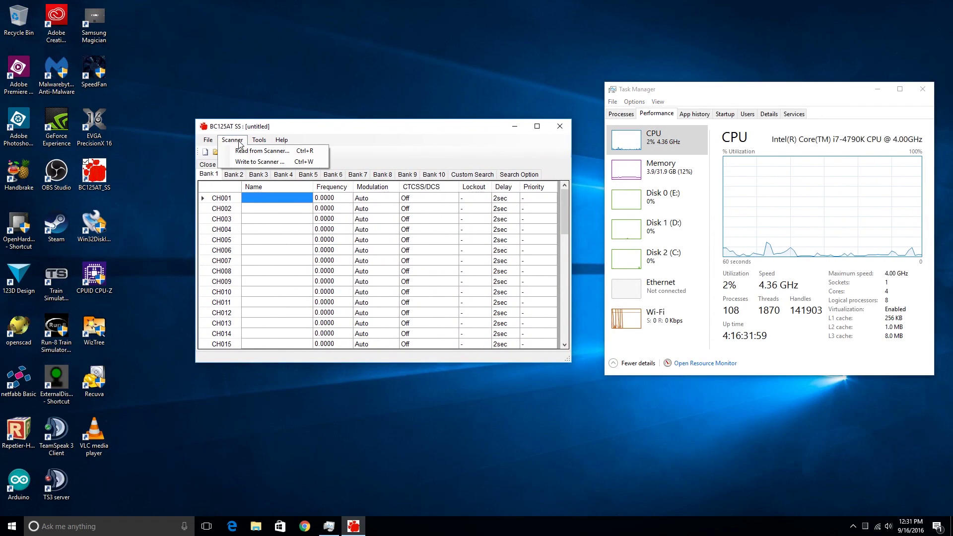
{"action": "mouse_move", "coordinate": [264, 142]}
{"action": "left_click", "coordinate": [278, 151]}
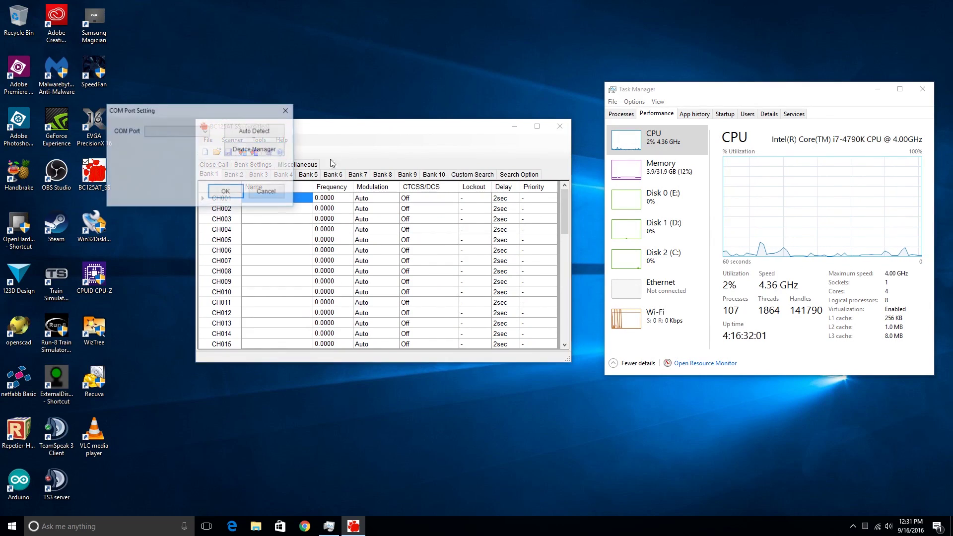
{"action": "left_click", "coordinate": [206, 132]}
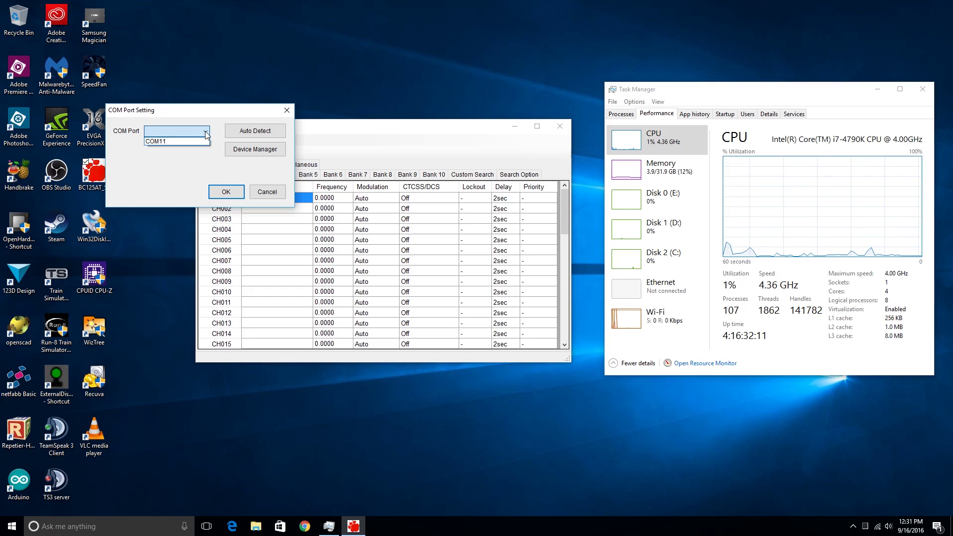
{"action": "left_click", "coordinate": [160, 141]}
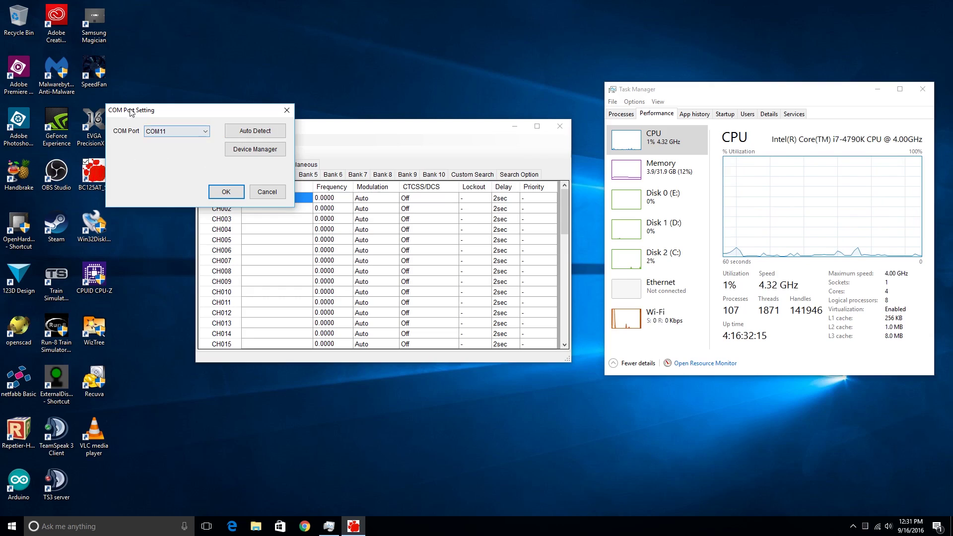
{"action": "left_click", "coordinate": [226, 193]}
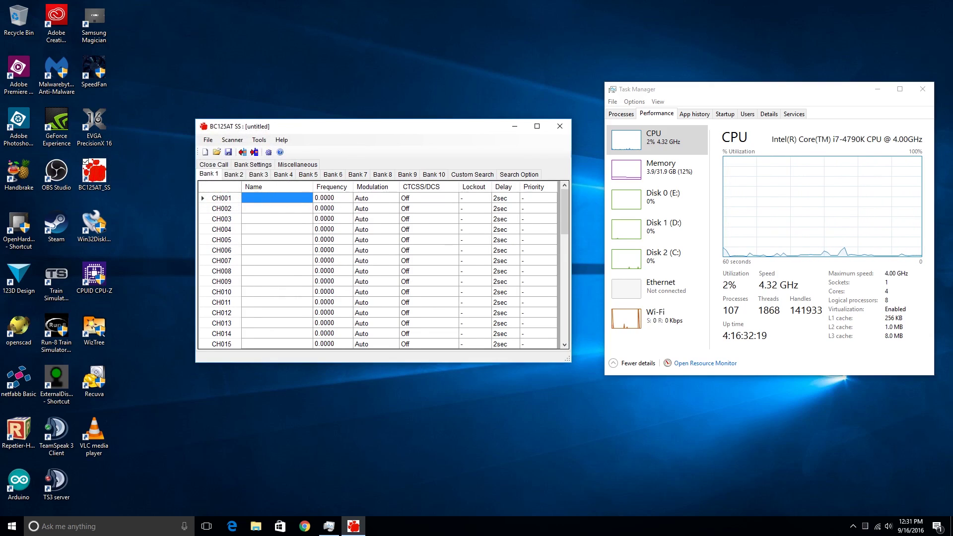
Step: Read the stored channels from the scanner and dismiss the finished message
{"action": "left_click_drag", "start_coordinate": [336, 131], "coordinate": [350, 118]}
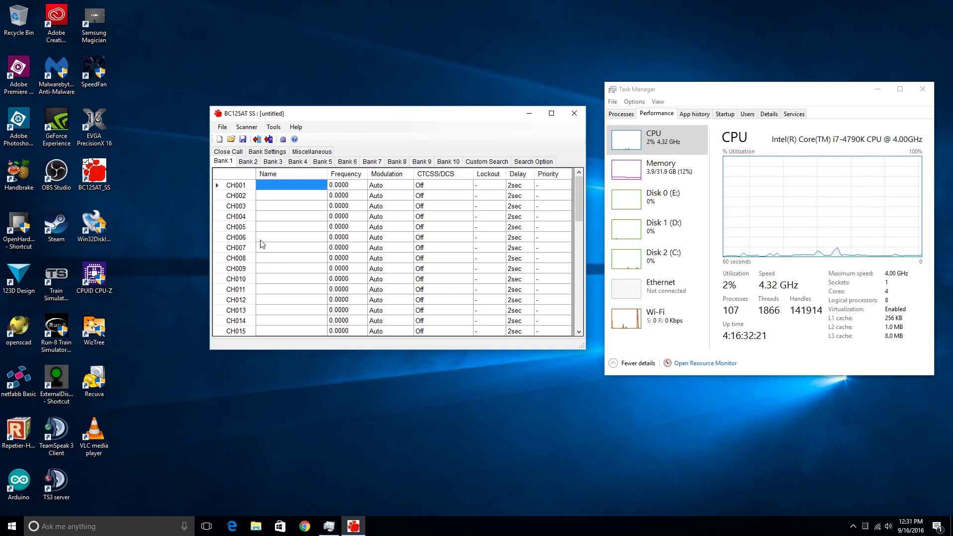
{"action": "left_click", "coordinate": [257, 139]}
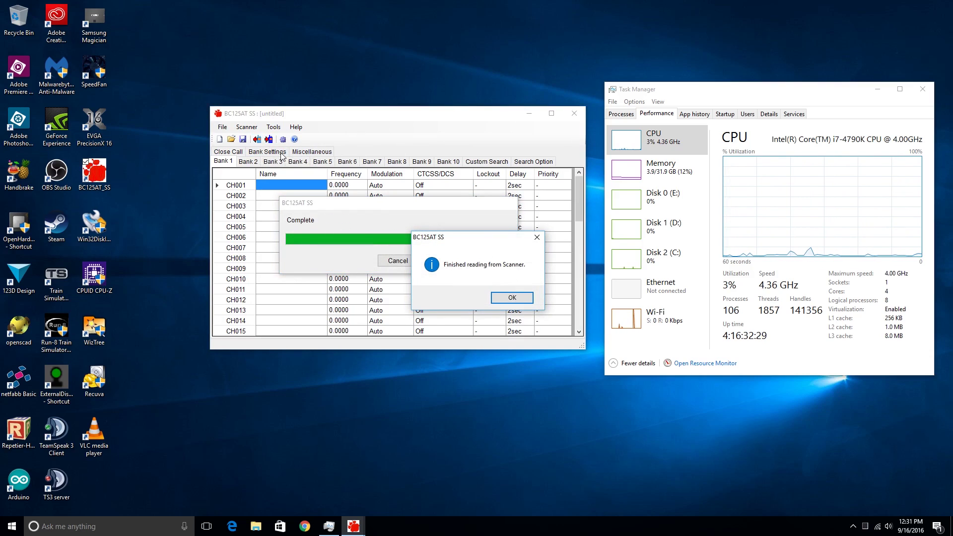
{"action": "key", "text": "Return"}
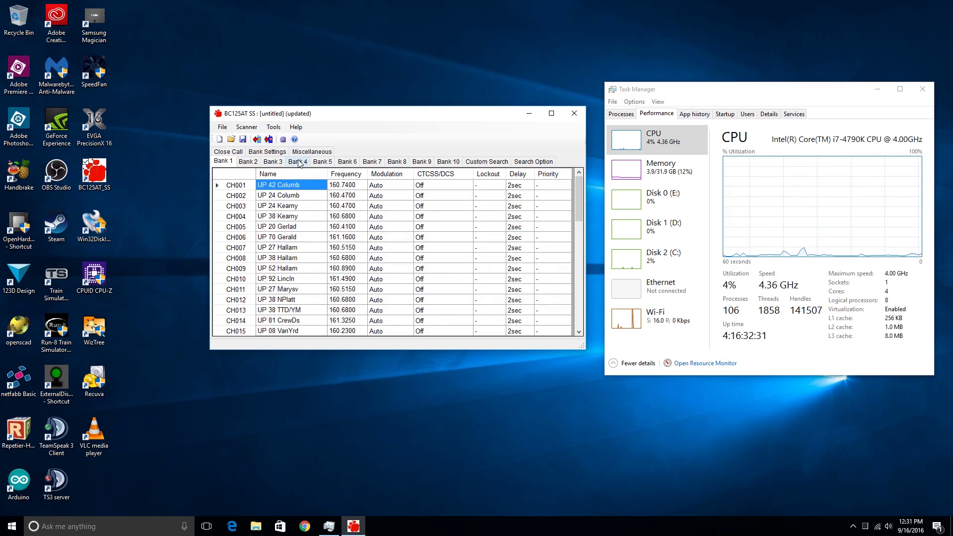
Step: Review Bank 1's UP railroad frequencies, switch to the empty Bank 2, and bring up Chrome
{"action": "scroll", "coordinate": [303, 244], "scroll_direction": "down", "scroll_amount": 3}
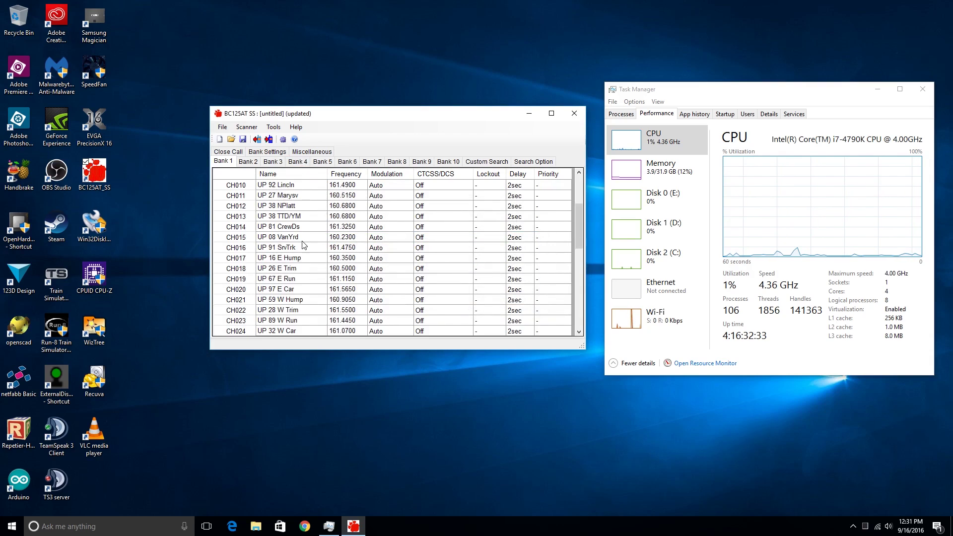
{"action": "scroll", "coordinate": [304, 244], "scroll_direction": "down", "scroll_amount": 9}
{"action": "scroll", "coordinate": [304, 244], "scroll_direction": "up", "scroll_amount": 5}
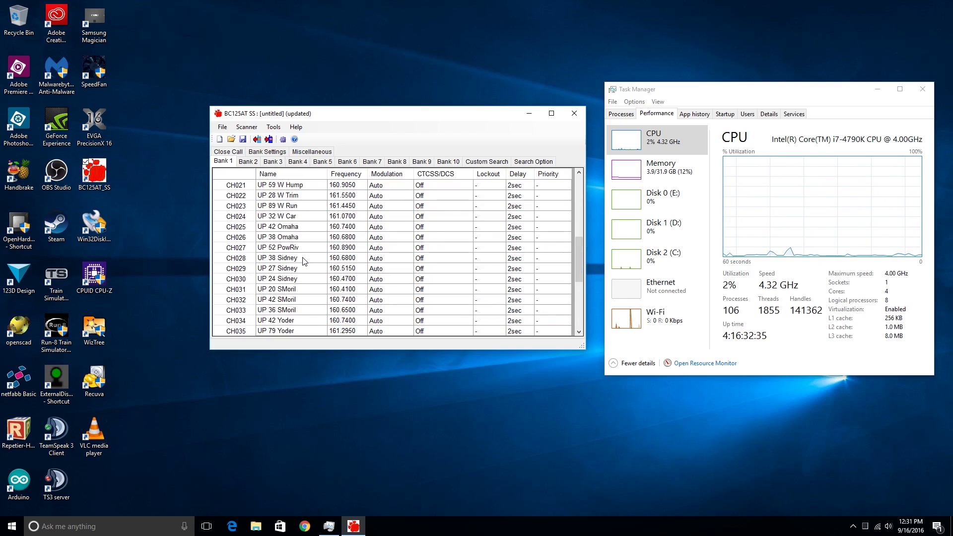
{"action": "scroll", "coordinate": [305, 262], "scroll_direction": "up", "scroll_amount": 7}
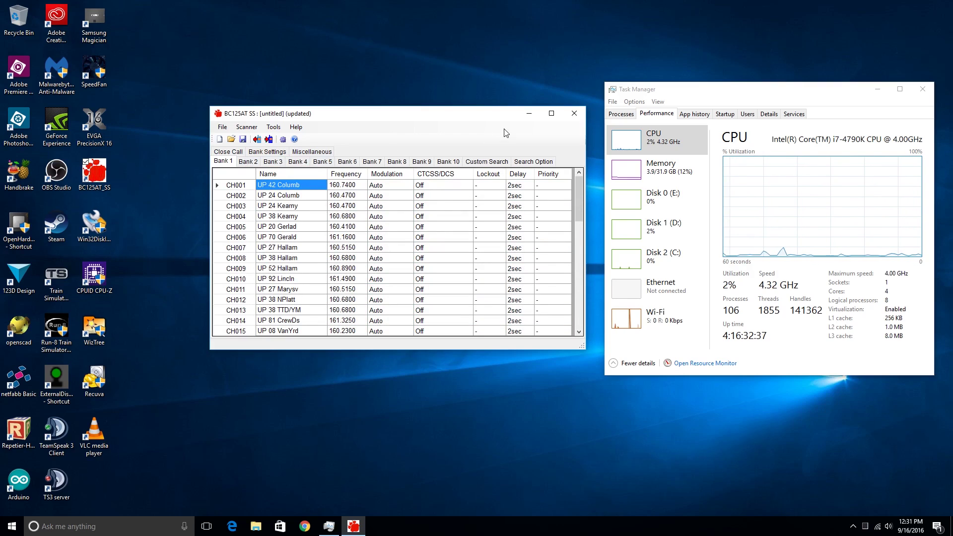
{"action": "scroll", "coordinate": [298, 215], "scroll_direction": "down", "scroll_amount": 6}
{"action": "scroll", "coordinate": [299, 216], "scroll_direction": "down", "scroll_amount": 4}
{"action": "scroll", "coordinate": [298, 268], "scroll_direction": "up", "scroll_amount": 2}
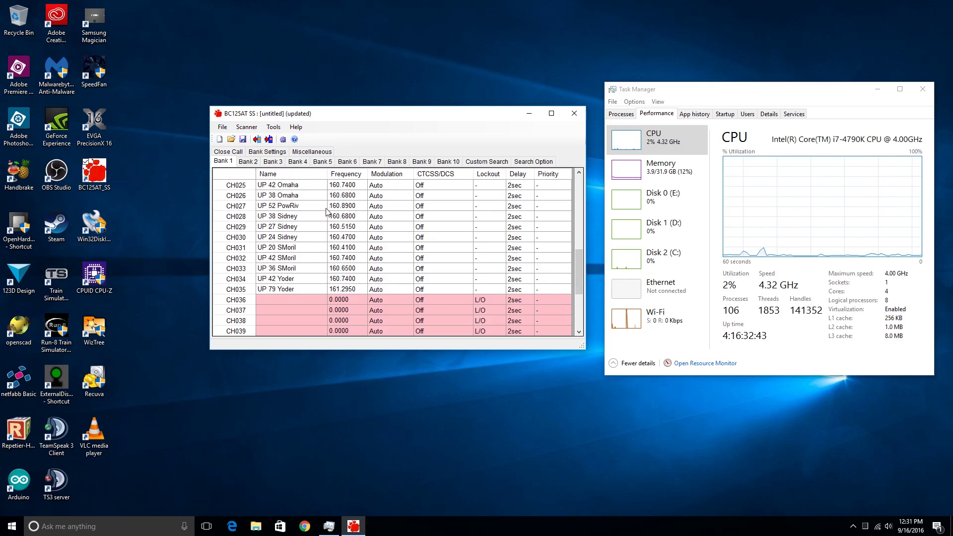
{"action": "scroll", "coordinate": [313, 273], "scroll_direction": "up", "scroll_amount": 8}
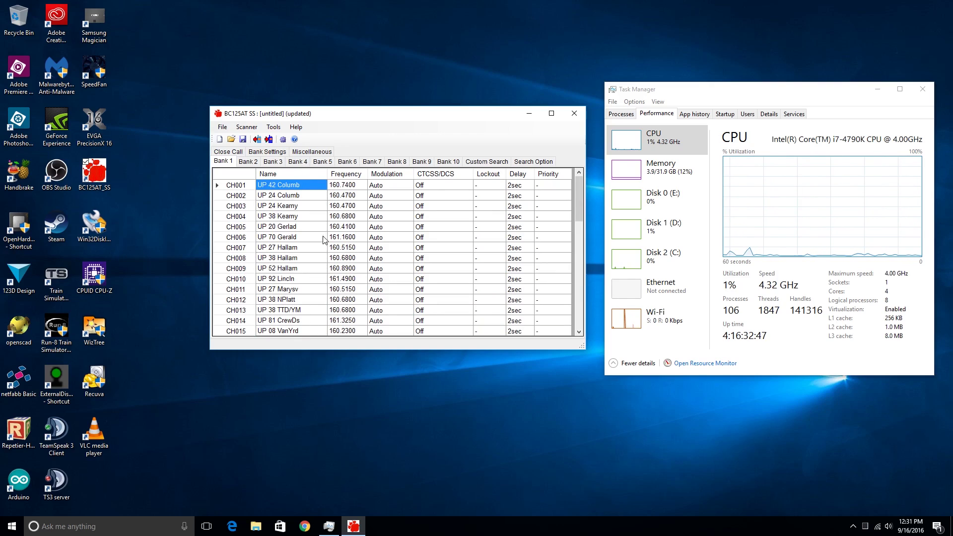
{"action": "left_click", "coordinate": [249, 163]}
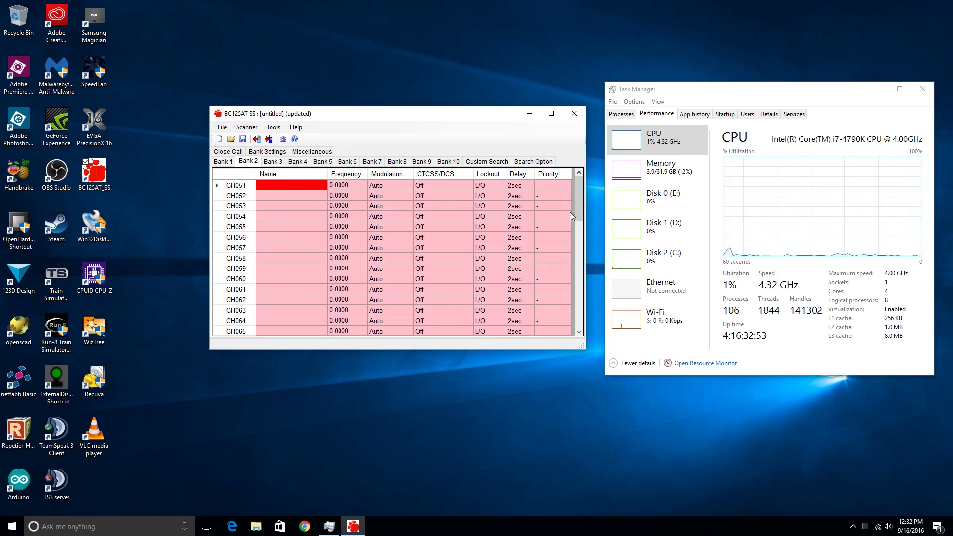
{"action": "left_click", "coordinate": [305, 526]}
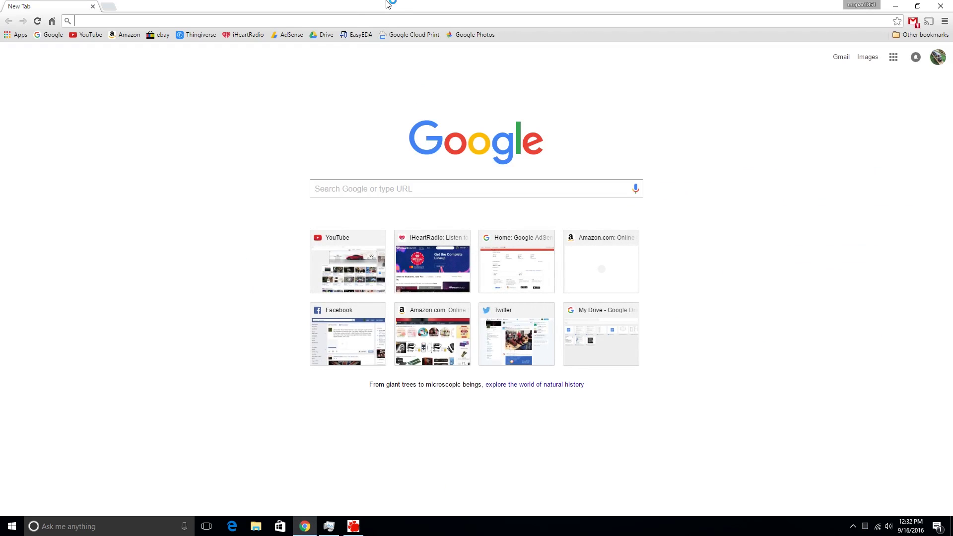
Step: Search 'railroad frequencies in nebraska', scroll RadioReference to the BNSF frequencies, and restore down Chrome
{"action": "type", "text": "railro"}
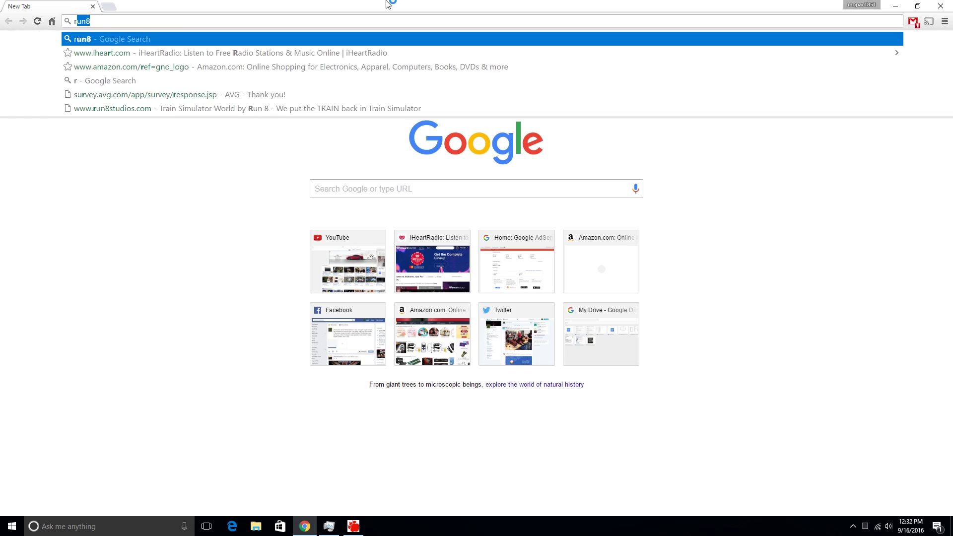
{"action": "type", "text": "ad "}
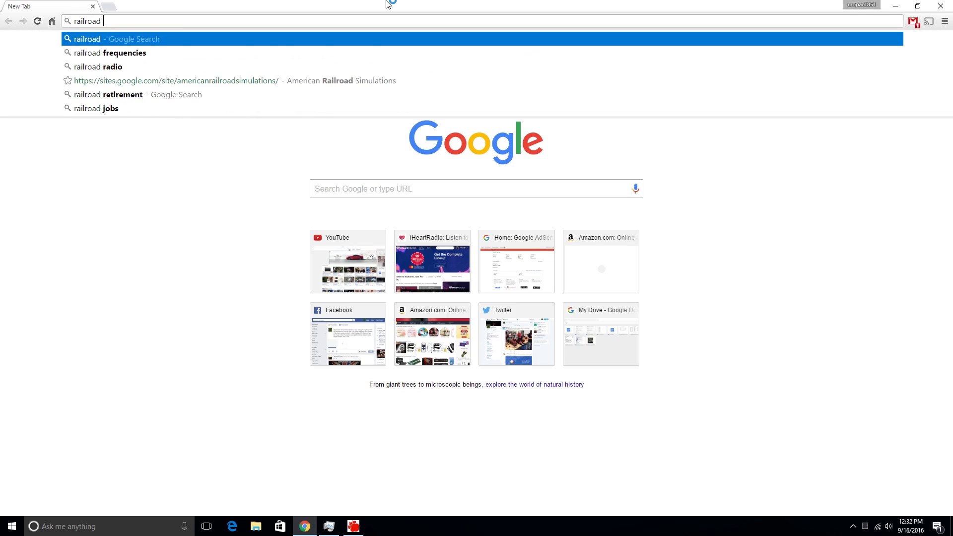
{"action": "type", "text": "fr"}
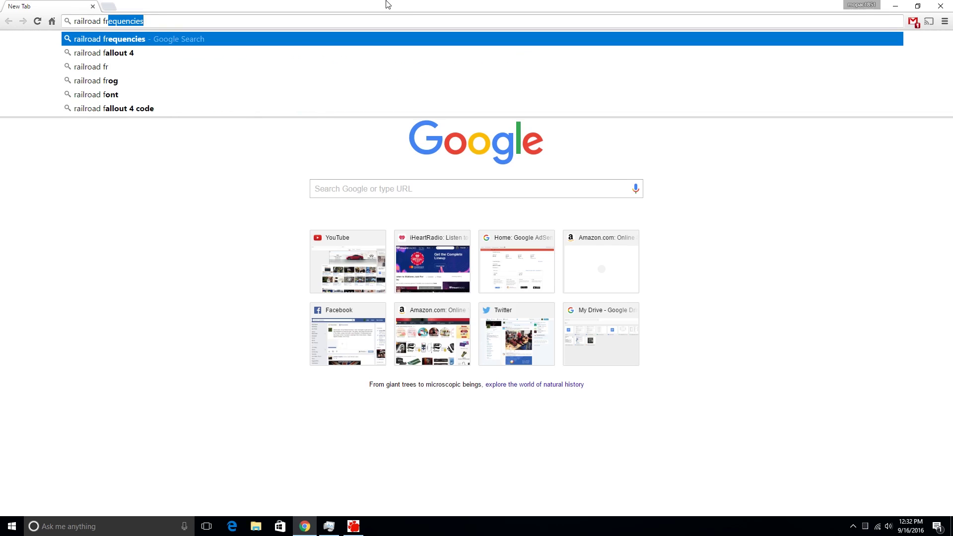
{"action": "type", "text": "equencies"}
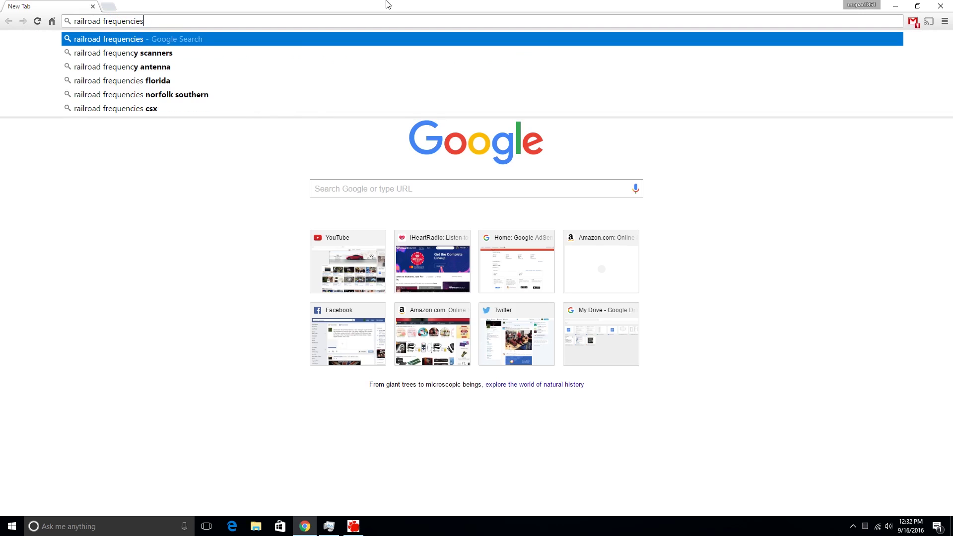
{"action": "type", "text": " in nebraks"}
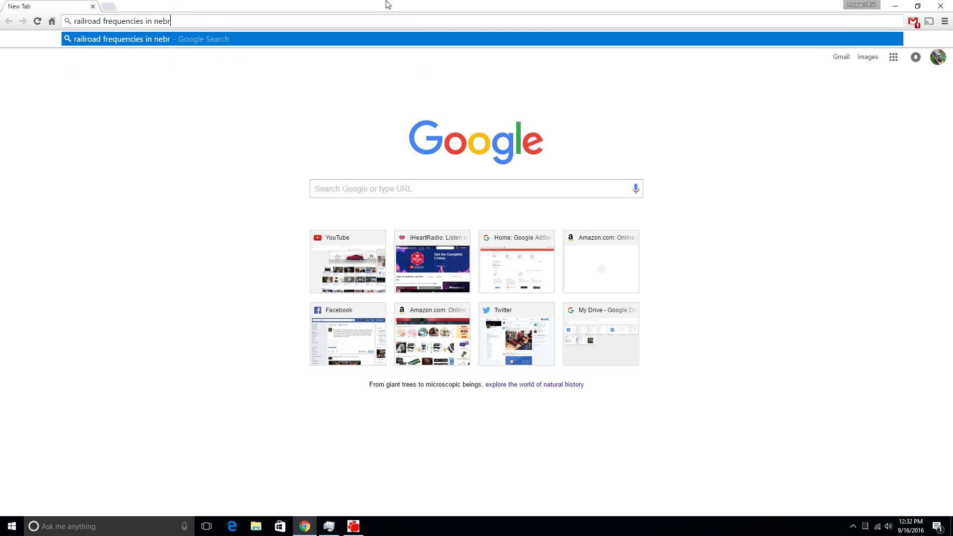
{"action": "key", "text": "BackSpace"}
{"action": "key", "text": "BackSpace"}
{"action": "key", "text": "BackSpace"}
{"action": "type", "text": "aksa"}
{"action": "key", "text": "Return"}
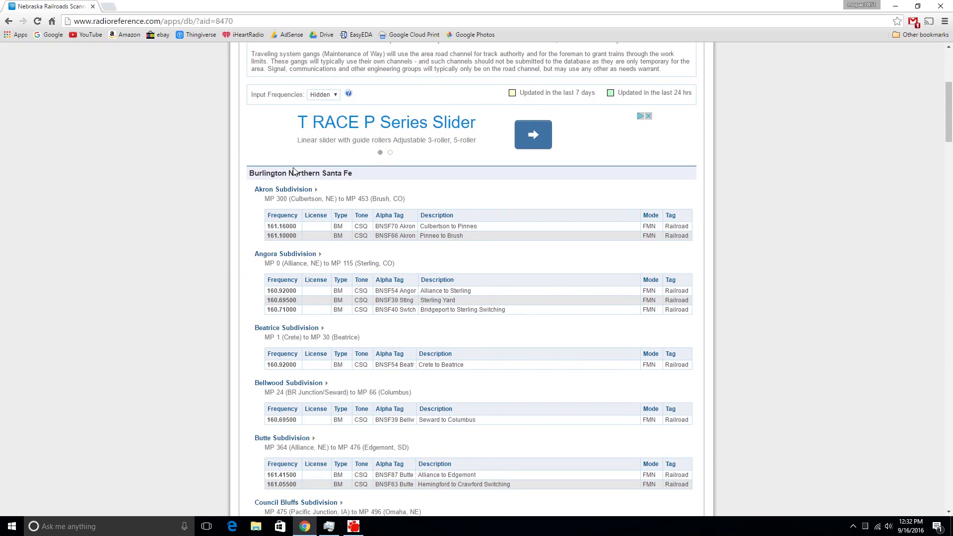
{"action": "scroll", "coordinate": [554, 219], "scroll_direction": "down", "scroll_amount": 2}
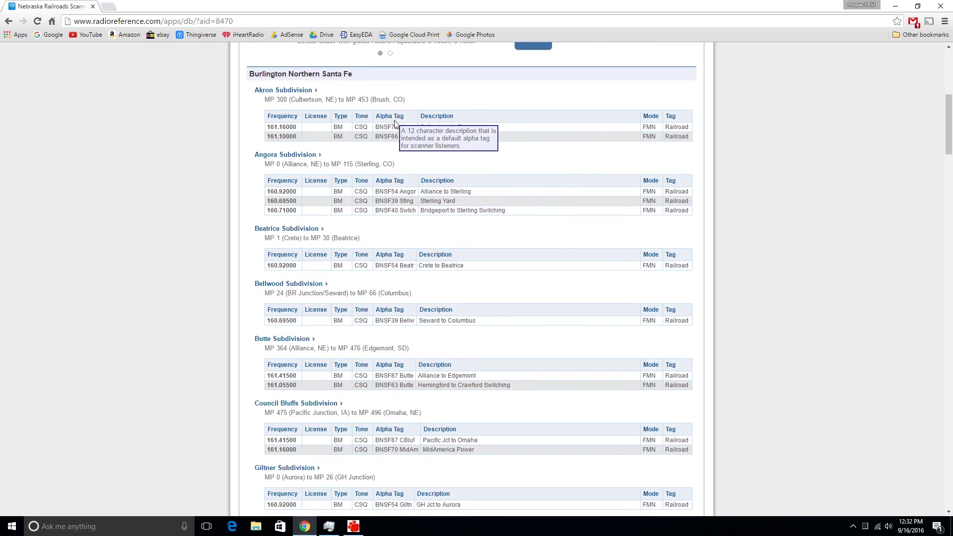
{"action": "double_click", "coordinate": [376, 4]}
Step: Place Chrome and BC125AT SS side by side and select Bank 2's CH051 row
{"action": "left_click_drag", "start_coordinate": [427, 61], "coordinate": [660, 69]}
{"action": "left_click_drag", "start_coordinate": [417, 117], "coordinate": [277, 109]}
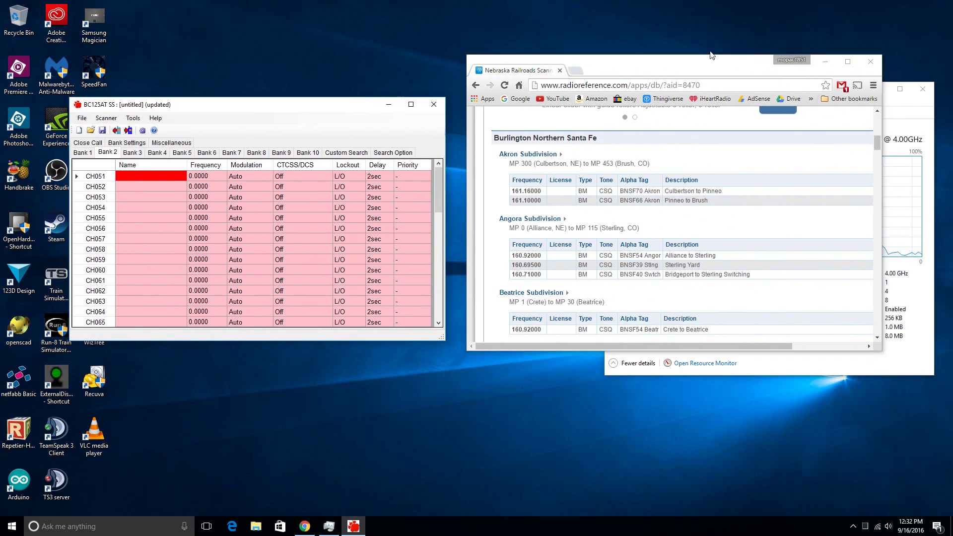
{"action": "left_click_drag", "start_coordinate": [669, 68], "coordinate": [682, 74]}
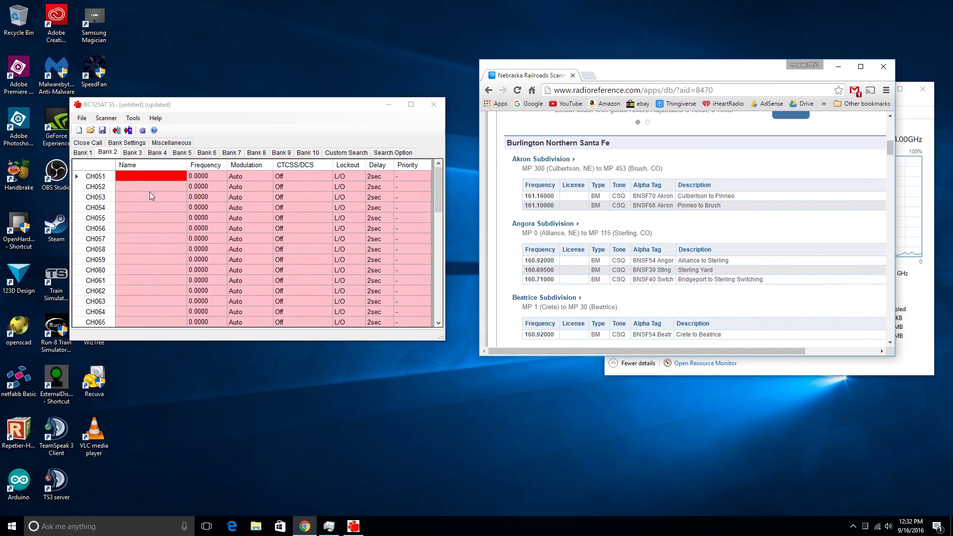
{"action": "left_click", "coordinate": [144, 175]}
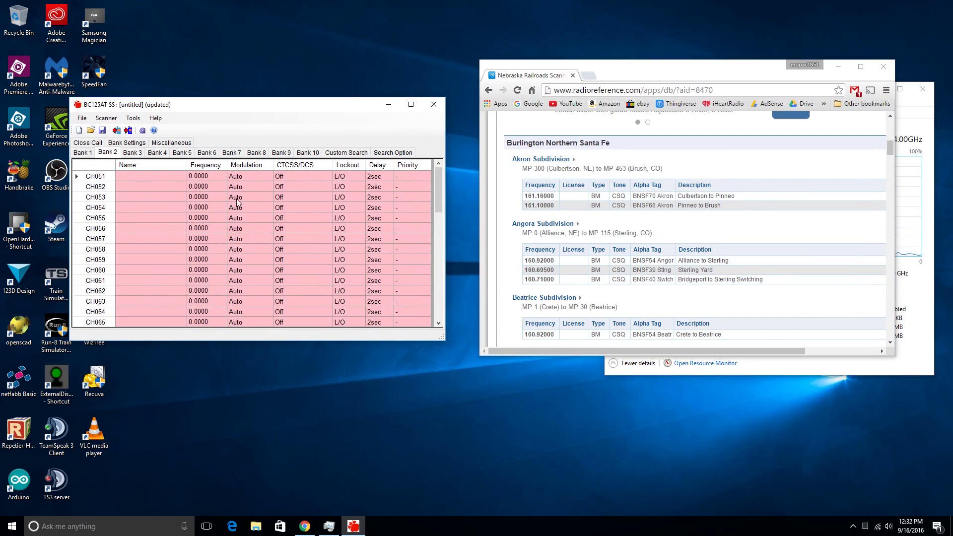
{"action": "scroll", "coordinate": [237, 201], "scroll_direction": "down", "scroll_amount": 12}
{"action": "scroll", "coordinate": [237, 247], "scroll_direction": "up", "scroll_amount": 7}
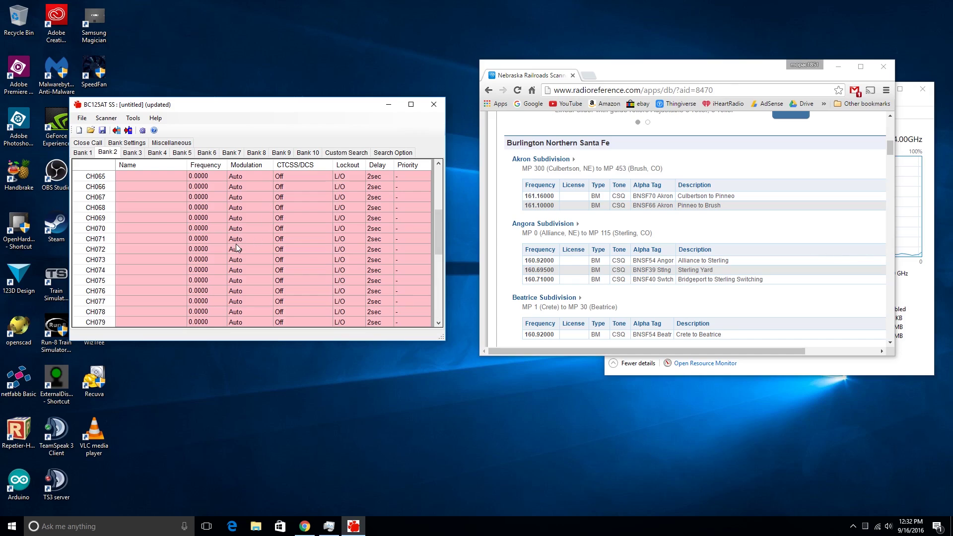
{"action": "scroll", "coordinate": [237, 247], "scroll_direction": "up", "scroll_amount": 5}
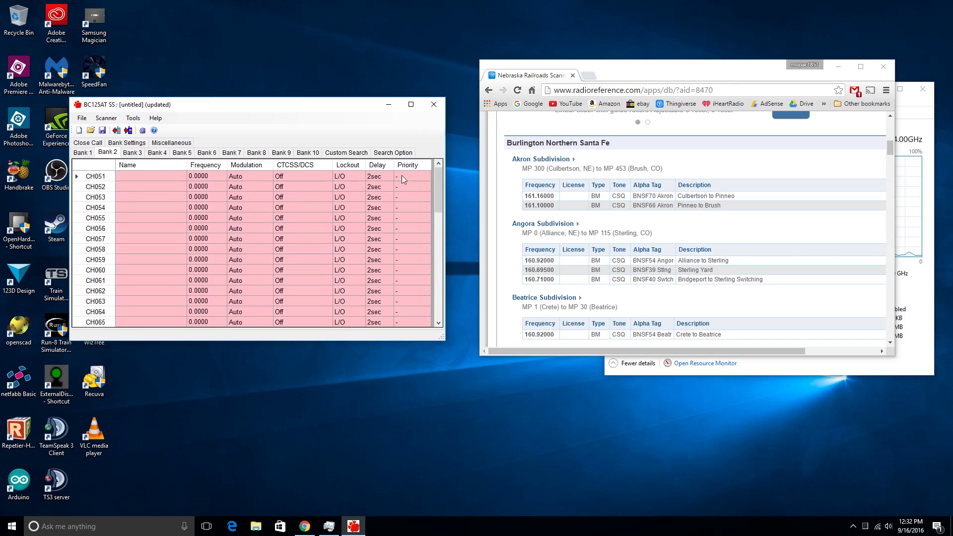
{"action": "left_click", "coordinate": [351, 178]}
{"action": "left_click", "coordinate": [165, 176]}
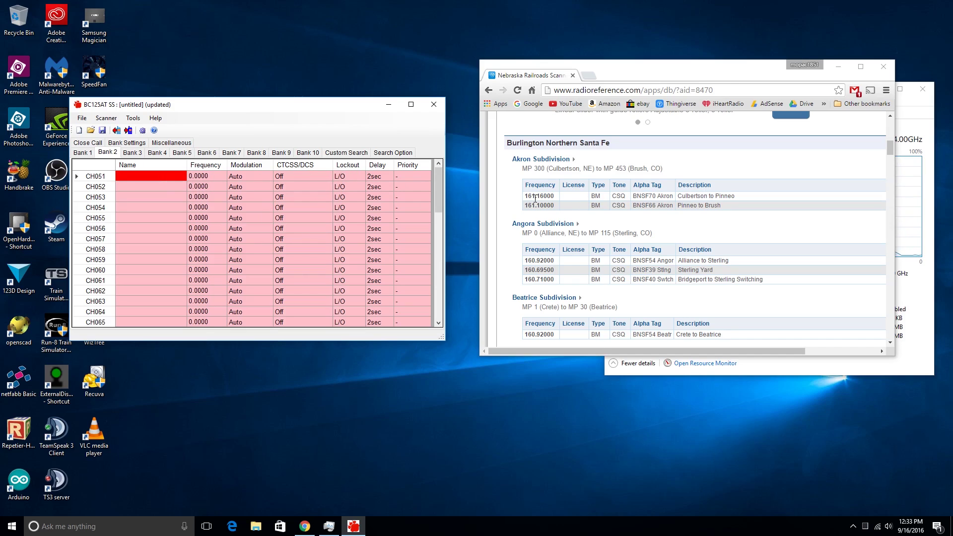
{"action": "scroll", "coordinate": [747, 225], "scroll_direction": "up", "scroll_amount": 1}
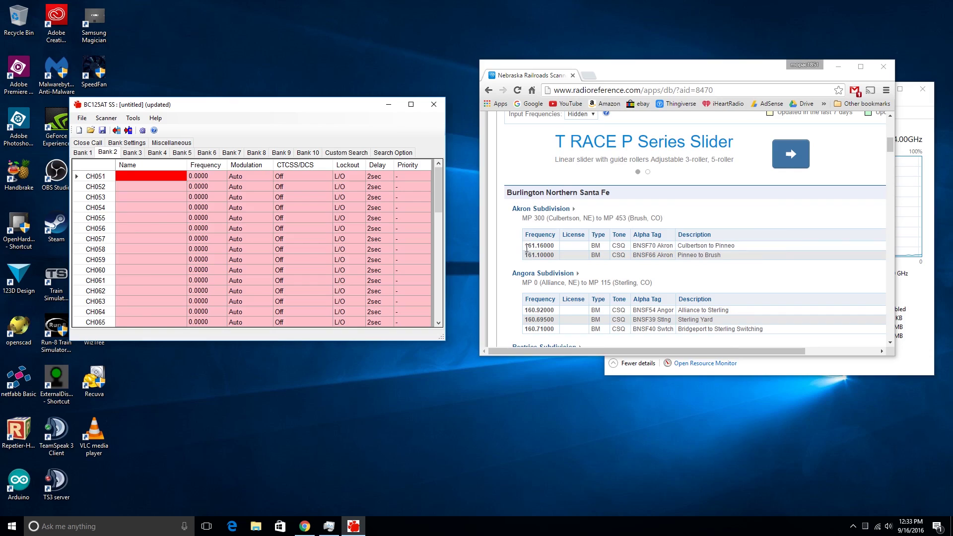
Step: Copy the 161.1600 frequency and BNSF70 Akron tag from RadioReference into CH051
{"action": "left_click_drag", "start_coordinate": [527, 246], "coordinate": [534, 247]}
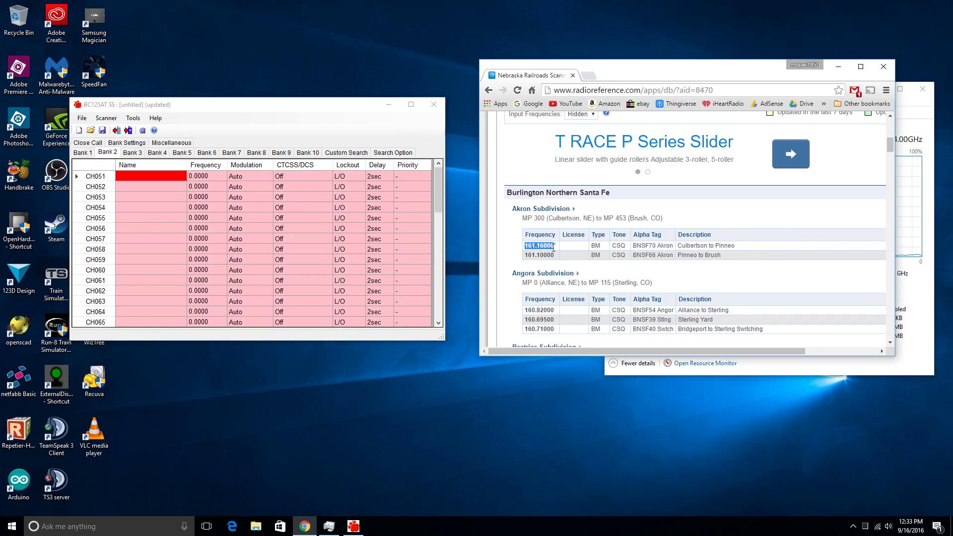
{"action": "left_click", "coordinate": [210, 177]}
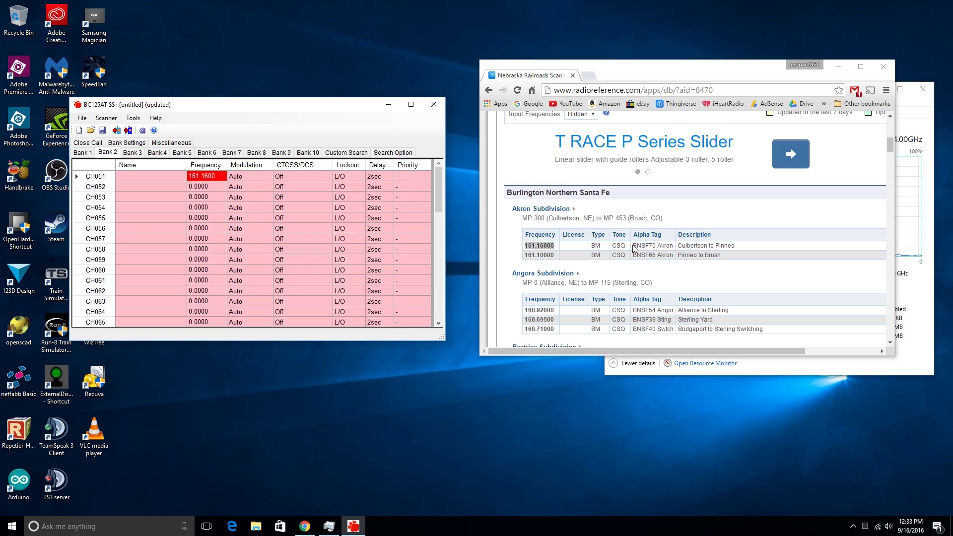
{"action": "left_click_drag", "start_coordinate": [634, 248], "coordinate": [676, 249]}
{"action": "key", "text": "ctrl+c"}
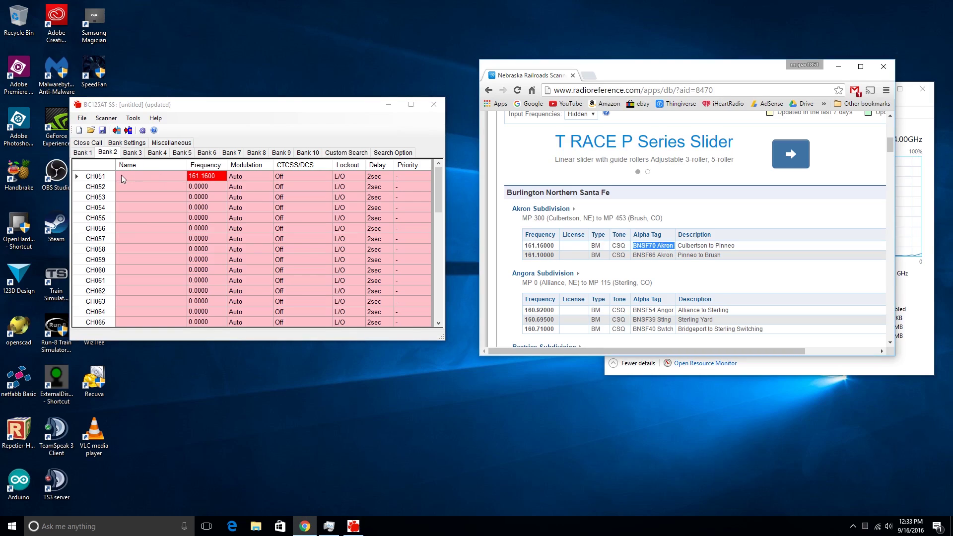
{"action": "left_click", "coordinate": [143, 174]}
{"action": "key", "text": "ctrl+v"}
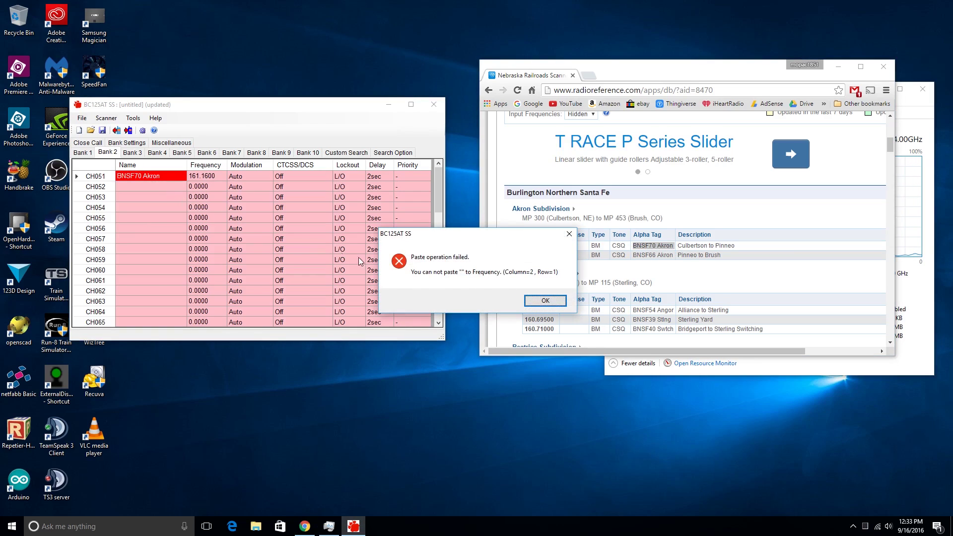
{"action": "left_click", "coordinate": [545, 300]}
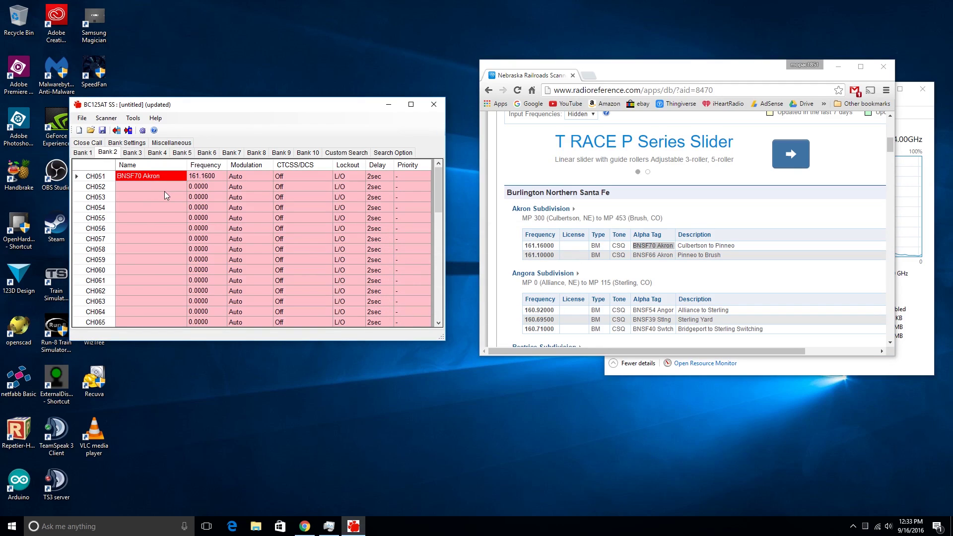
Step: Copy the 161.1000 frequency and BNSF66 Akron tag from RadioReference into CH052
{"action": "left_click", "coordinate": [165, 190]}
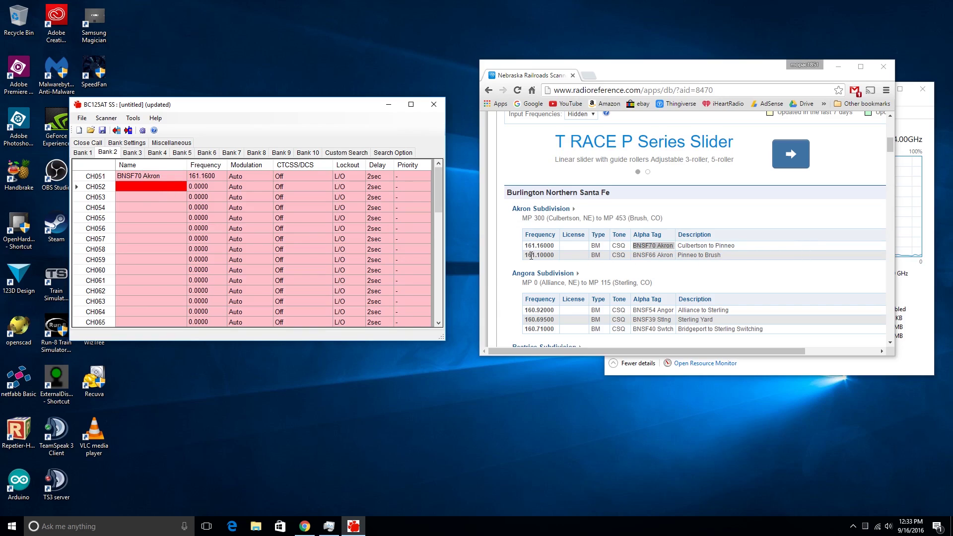
{"action": "left_click_drag", "start_coordinate": [524, 255], "coordinate": [558, 259]}
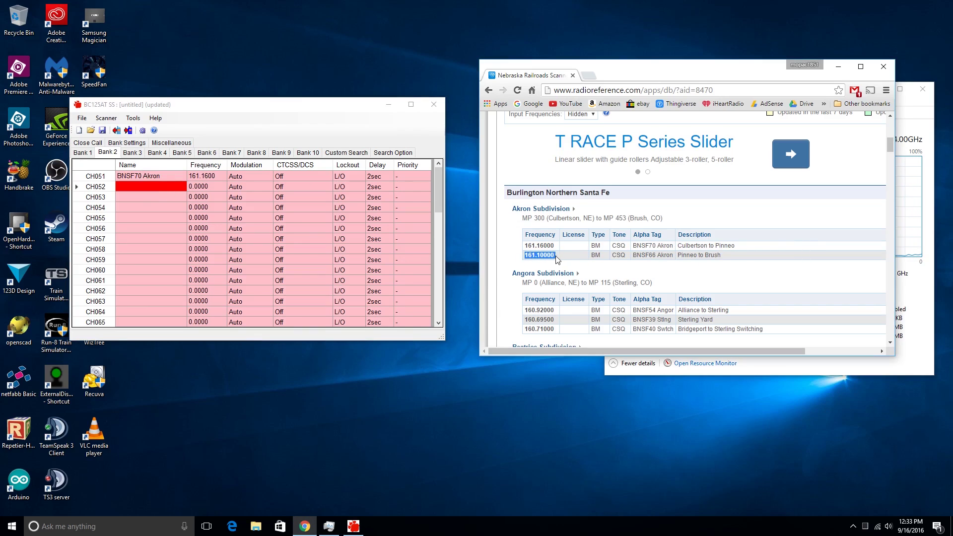
{"action": "left_click", "coordinate": [207, 187]}
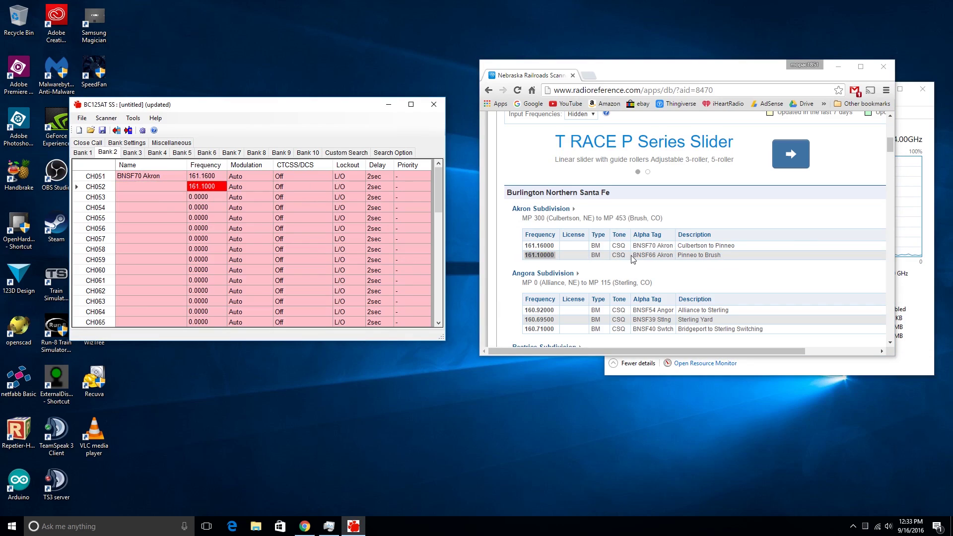
{"action": "left_click_drag", "start_coordinate": [633, 255], "coordinate": [675, 254]}
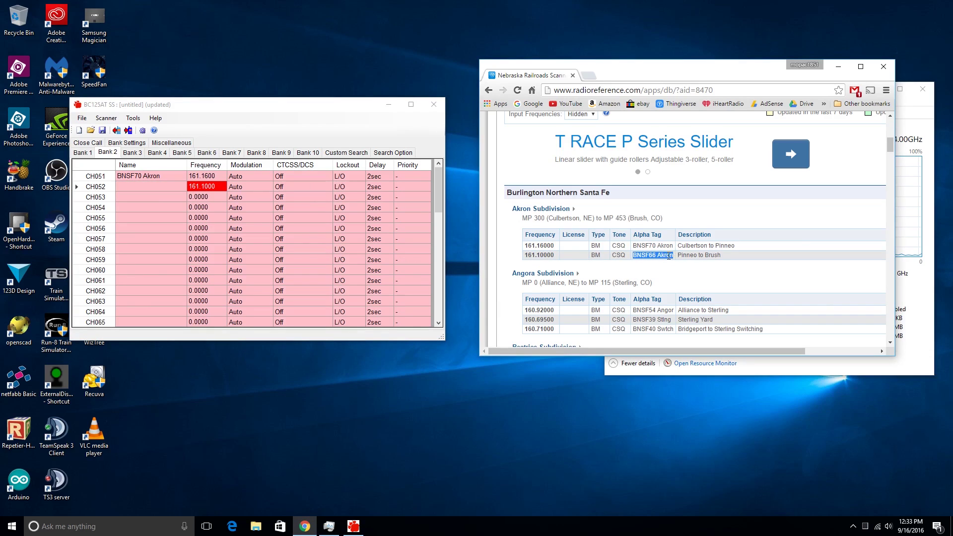
{"action": "left_click", "coordinate": [143, 185]}
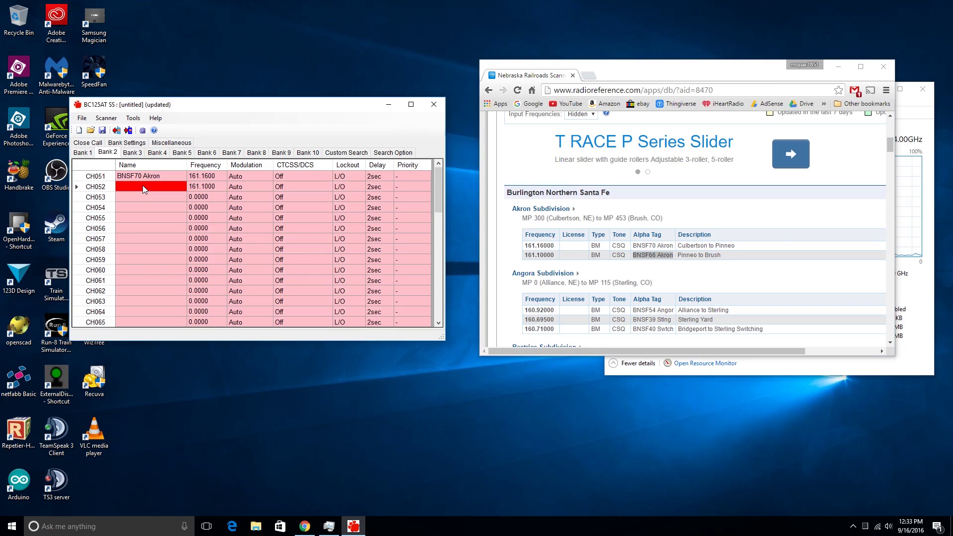
{"action": "left_click", "coordinate": [200, 196]}
{"action": "key", "text": "ctrl+v"}
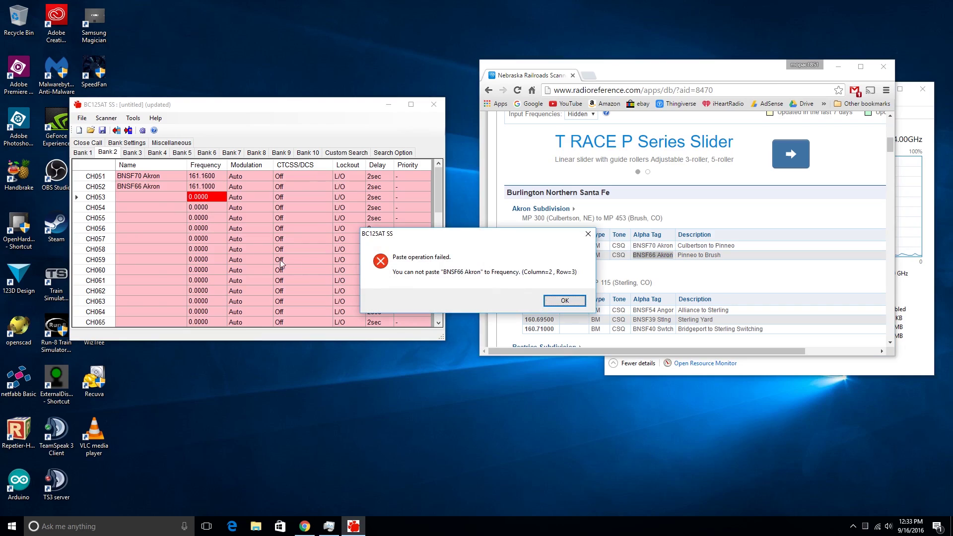
{"action": "left_click", "coordinate": [564, 300]}
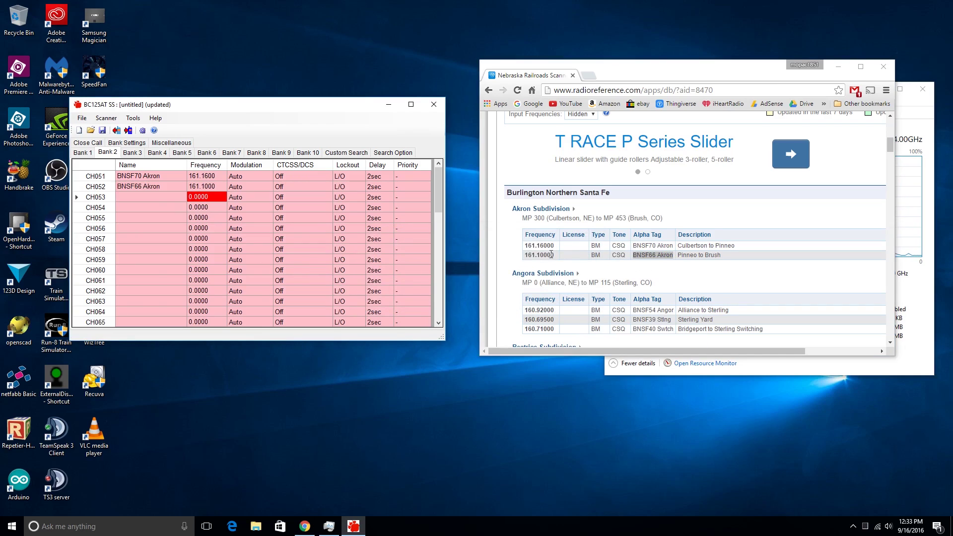
Step: Re-paste 161.1000, check the frequencies, and reset the mistaken CH054 frequency to 0.000
{"action": "left_click_drag", "start_coordinate": [525, 255], "coordinate": [566, 256]}
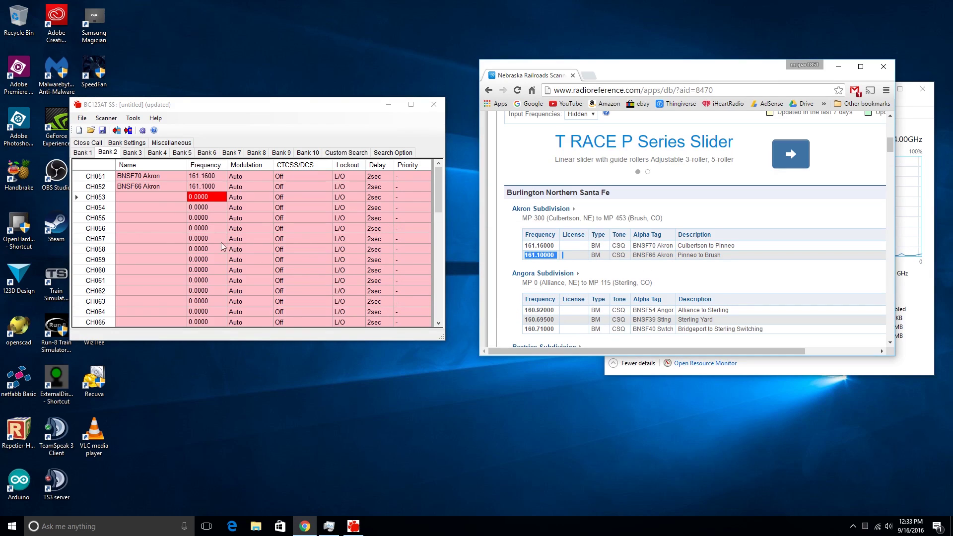
{"action": "key", "text": "ctrl+c"}
{"action": "left_click", "coordinate": [205, 209]}
{"action": "key", "text": "ctrl+v"}
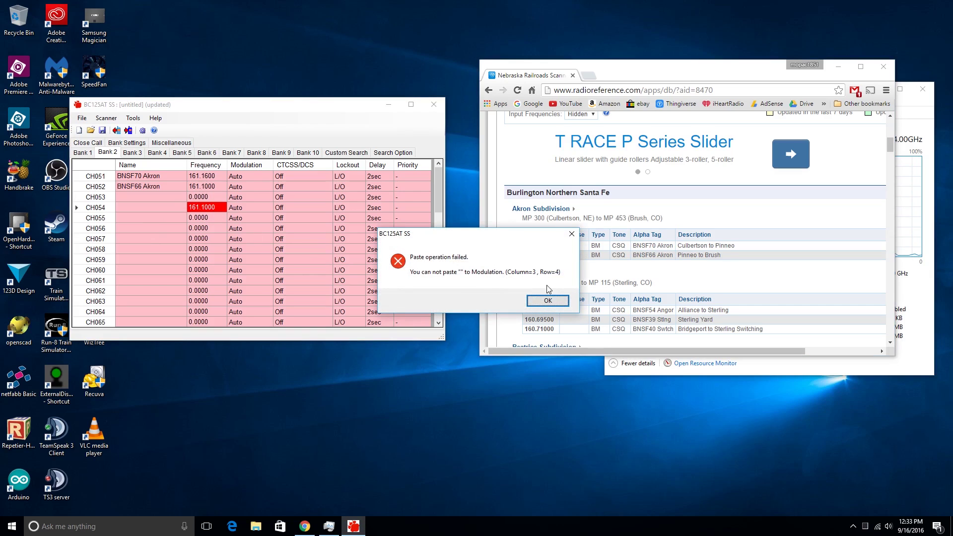
{"action": "left_click", "coordinate": [548, 301]}
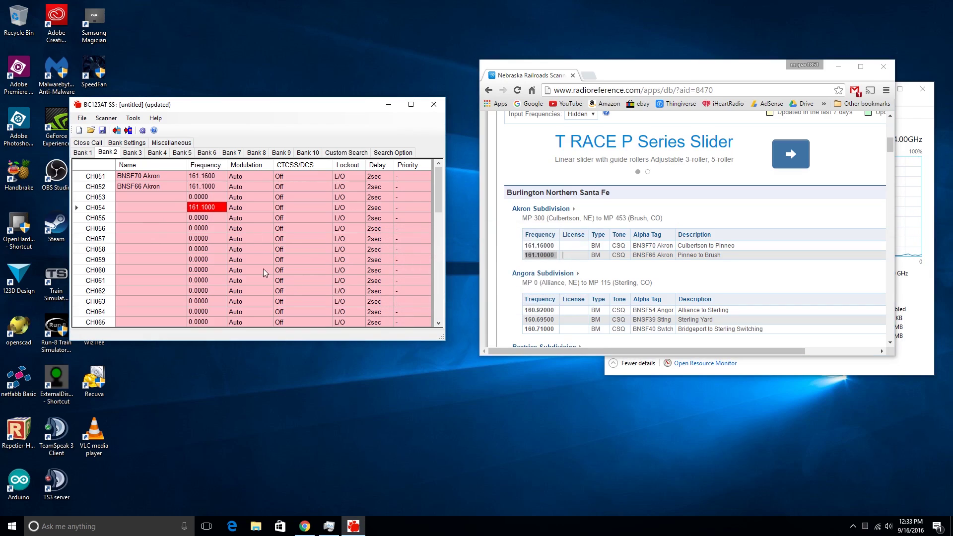
{"action": "left_click", "coordinate": [197, 220]}
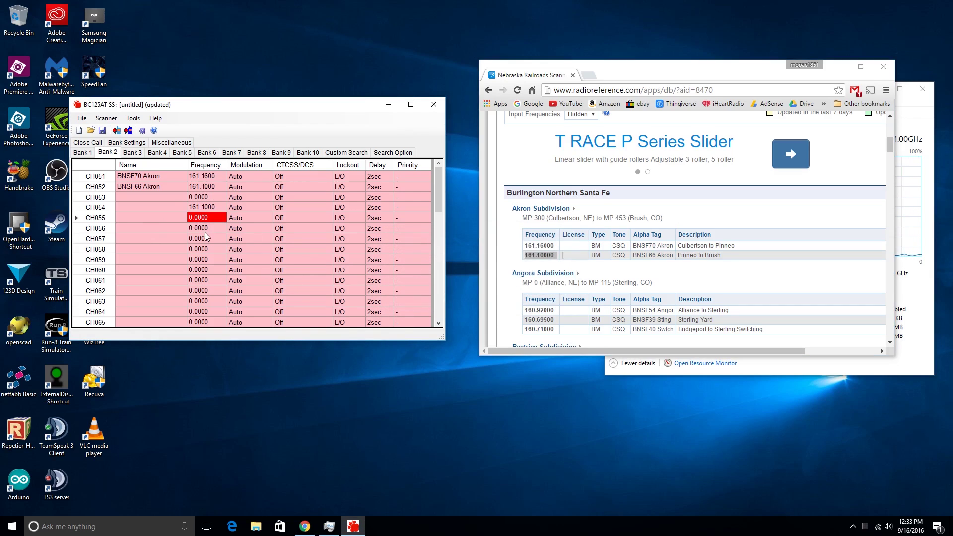
{"action": "left_click", "coordinate": [212, 187]}
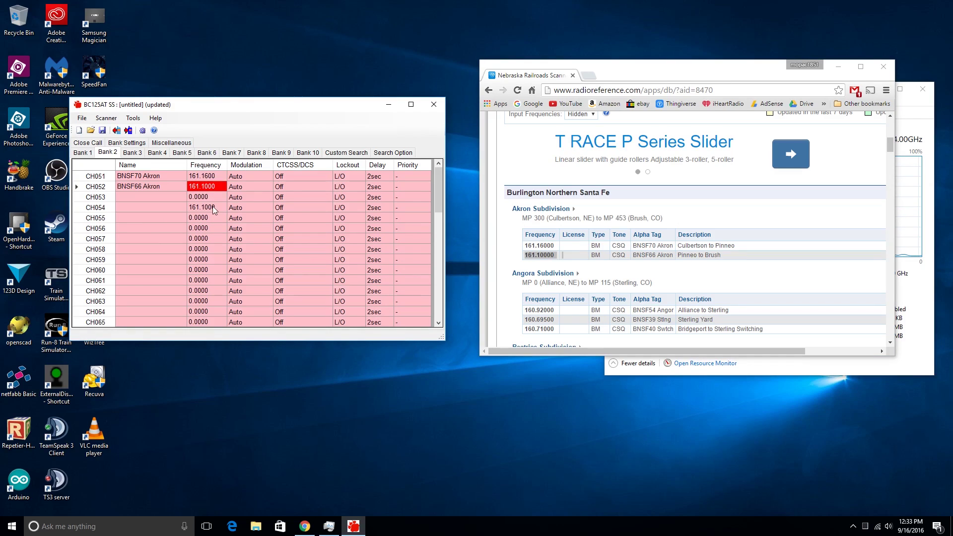
{"action": "left_click", "coordinate": [212, 207]}
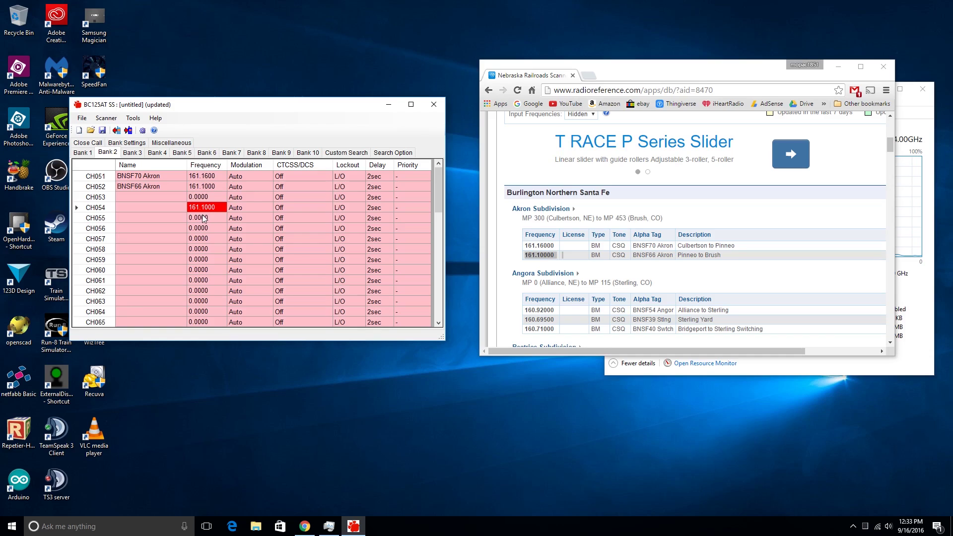
{"action": "type", "text": "0.000"}
Step: Copy the Angora entry into CH053: 160.92000 and tag BNSF54 Angor, dismissing the paste error
{"action": "left_click", "coordinate": [733, 271]}
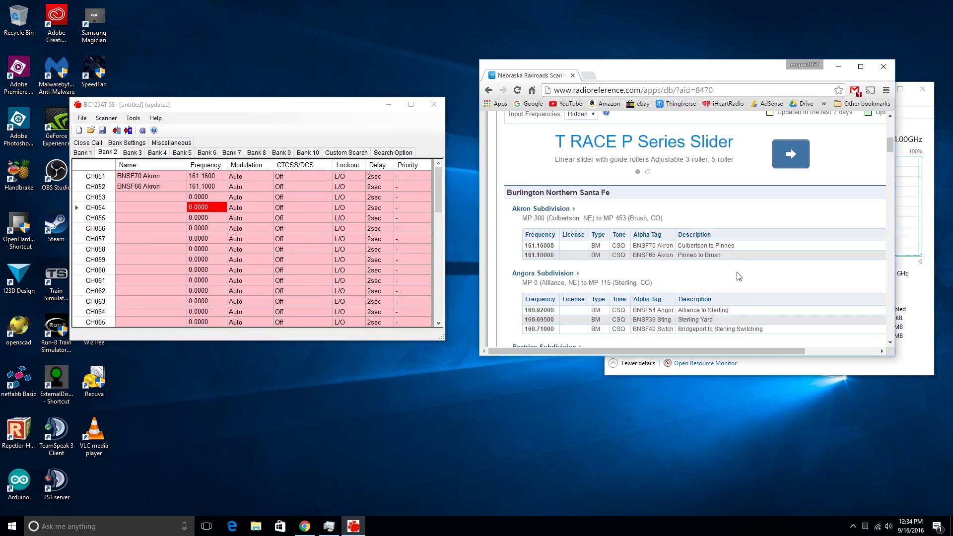
{"action": "scroll", "coordinate": [673, 275], "scroll_direction": "down", "scroll_amount": 2}
{"action": "scroll", "coordinate": [673, 274], "scroll_direction": "down", "scroll_amount": 1}
{"action": "scroll", "coordinate": [553, 212], "scroll_direction": "up", "scroll_amount": 1}
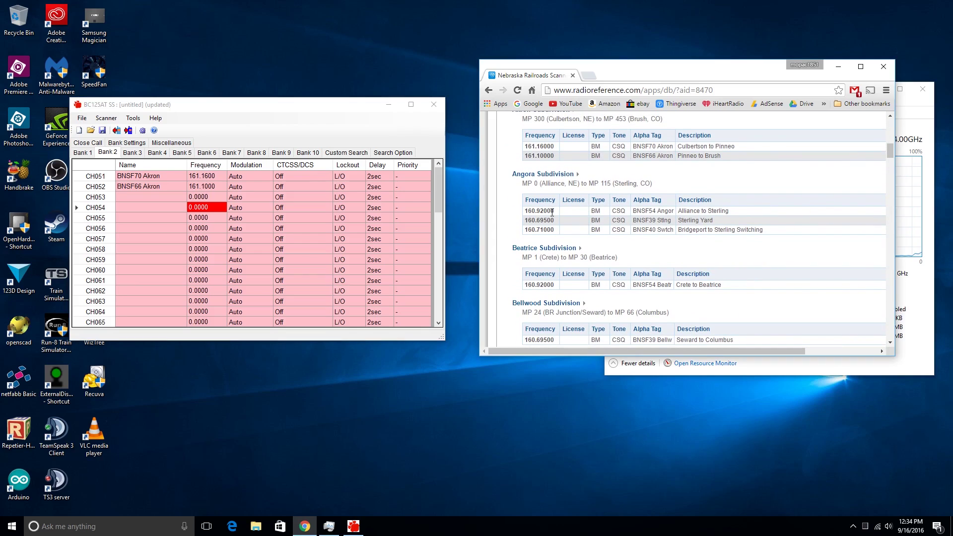
{"action": "left_click_drag", "start_coordinate": [556, 211], "coordinate": [523, 212]}
{"action": "left_click", "coordinate": [214, 206]}
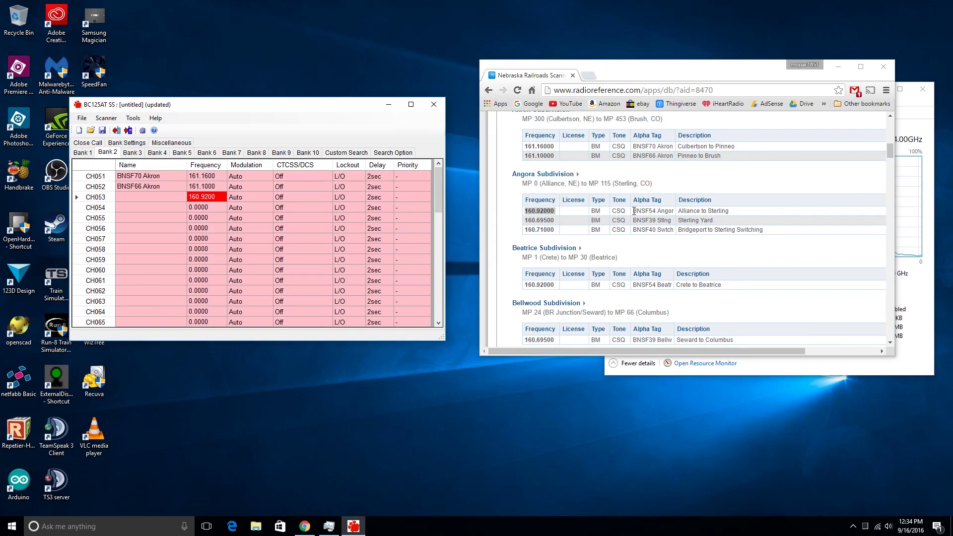
{"action": "left_click_drag", "start_coordinate": [634, 211], "coordinate": [675, 211]}
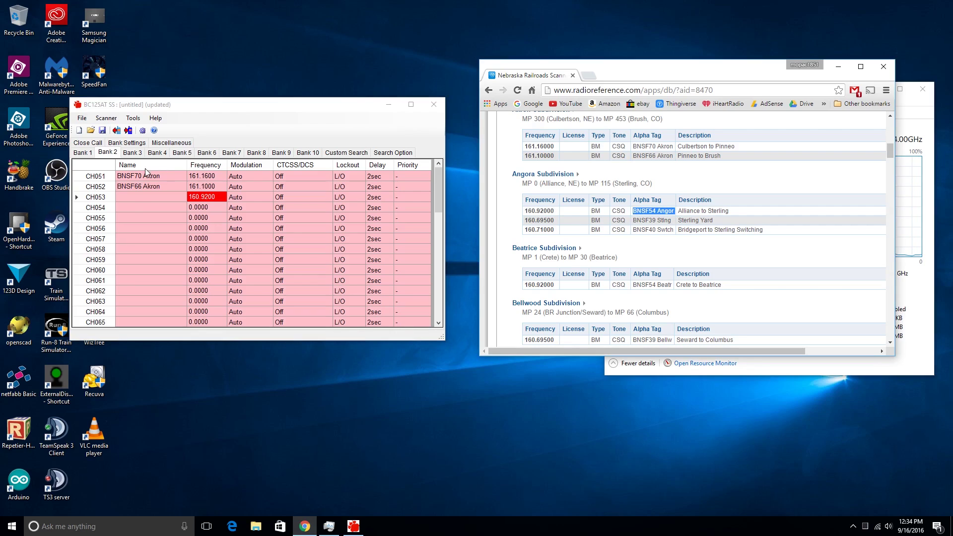
{"action": "left_click", "coordinate": [146, 197]}
{"action": "key", "text": "ctrl+v"}
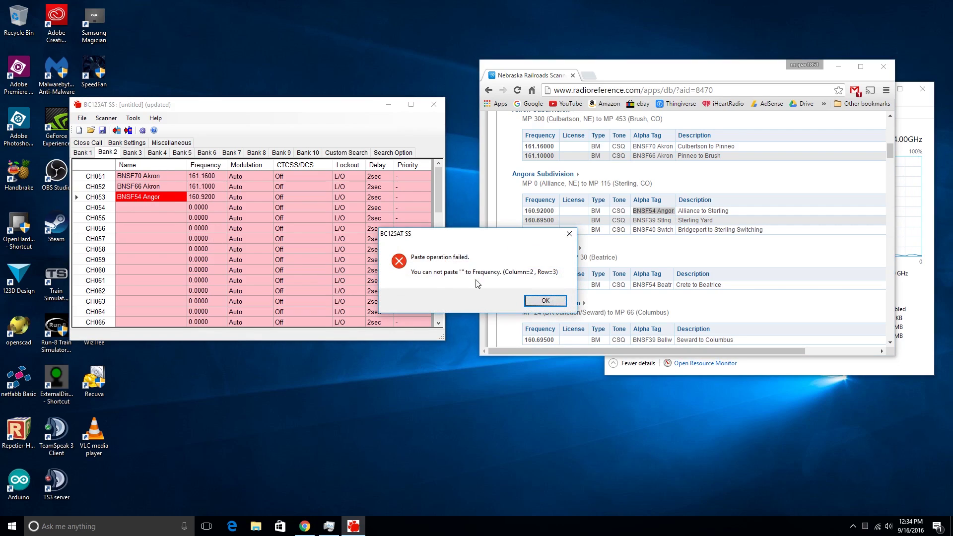
{"action": "left_click", "coordinate": [545, 300]}
Step: Fill CH054 with the Sterling Yard frequency 160.6950 and tag BNSF39 Stlng
{"action": "left_click_drag", "start_coordinate": [524, 220], "coordinate": [557, 227]}
{"action": "key", "text": "ctrl+c"}
{"action": "key", "text": "alt+Tab"}
{"action": "key", "text": "ctrl+v"}
{"action": "key", "text": "alt+Tab"}
{"action": "key", "text": "alt+Tab"}
{"action": "key", "text": "ctrl+v"}
{"action": "key", "text": "alt+Tab"}
{"action": "key", "text": "ctrl+c"}
Step: Fill CH055 with the Sterling switching frequency 160.7100 and tag BNSF40 Swtch
{"action": "key", "text": "alt+Tab"}
{"action": "key", "text": "ctrl+v"}
{"action": "key", "text": "alt+Tab"}
{"action": "left_click_drag", "start_coordinate": [634, 230], "coordinate": [674, 230]}
{"action": "key", "text": "ctrl+c"}
{"action": "key", "text": "alt+Tab"}
{"action": "key", "text": "ctrl+v"}
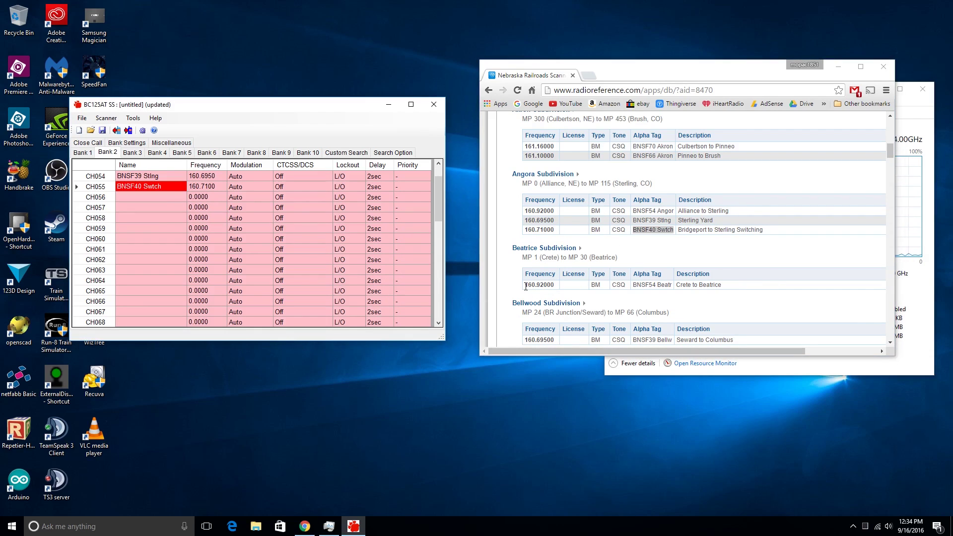
Step: Fill CH056 with the Beatrice frequency 160.9200 and tag BNSF54 Beatr
{"action": "key", "text": "alt+Tab"}
{"action": "left_click_drag", "start_coordinate": [525, 284], "coordinate": [555, 284]}
{"action": "key", "text": "ctrl+c"}
{"action": "key", "text": "alt+Tab"}
{"action": "key", "text": "ctrl+v"}
Step: Fill CH057 with the Bellwood frequency 160.6950 and tag BNSF39 Bellw
{"action": "key", "text": "alt+Tab"}
{"action": "left_click_drag", "start_coordinate": [633, 284], "coordinate": [672, 284]}
{"action": "key", "text": "ctrl+c"}
{"action": "key", "text": "alt+Tab"}
{"action": "key", "text": "ctrl+v"}
{"action": "key", "text": "alt+Tab"}
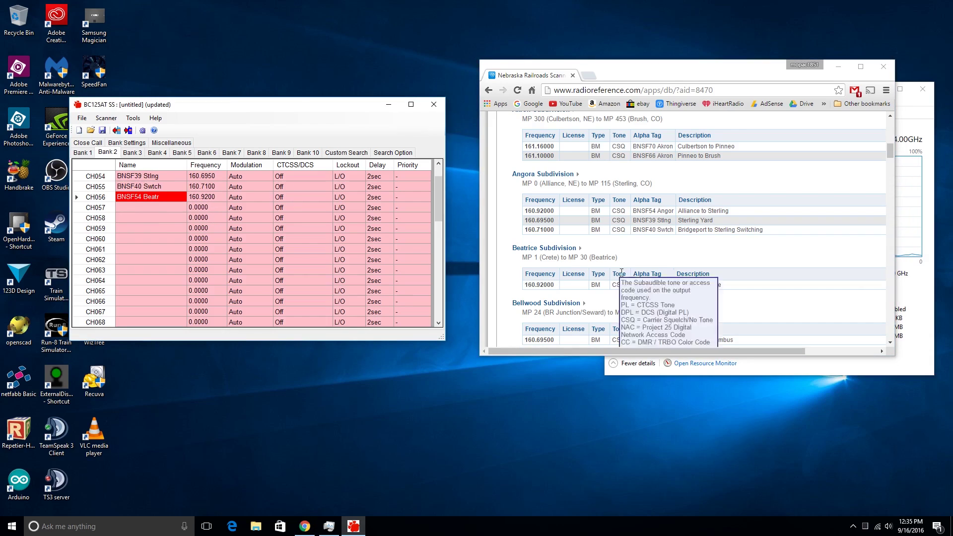
{"action": "scroll", "coordinate": [685, 223], "scroll_direction": "down", "scroll_amount": 3}
{"action": "left_click_drag", "start_coordinate": [525, 190], "coordinate": [554, 191]}
{"action": "key", "text": "ctrl+c"}
{"action": "left_click", "coordinate": [171, 207]}
{"action": "key", "text": "Tab"}
{"action": "key", "text": "ctrl+v"}
{"action": "key", "text": "alt+Tab"}
{"action": "left_click_drag", "start_coordinate": [634, 191], "coordinate": [672, 190]}
{"action": "key", "text": "ctrl+c"}
Step: Fill CH058 with the Butte frequency 161.4150 and tag BNSF87 Butte
{"action": "key", "text": "alt+Tab"}
{"action": "key", "text": "ctrl+v"}
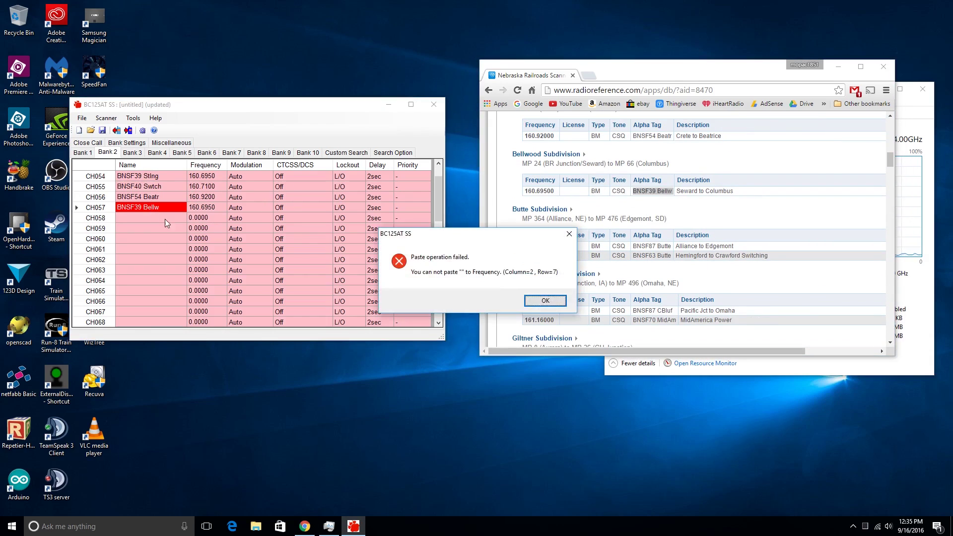
{"action": "key", "text": "Return"}
{"action": "key", "text": "shift+Tab"}
{"action": "key", "text": "ctrl+v"}
{"action": "key", "text": "alt+Tab"}
{"action": "left_click_drag", "start_coordinate": [524, 246], "coordinate": [554, 246]}
{"action": "key", "text": "ctrl+c"}
{"action": "key", "text": "alt+Tab"}
{"action": "key", "text": "Down"}
{"action": "key", "text": "Tab"}
{"action": "key", "text": "ctrl+v"}
{"action": "key", "text": "alt+Tab"}
{"action": "left_click_drag", "start_coordinate": [634, 246], "coordinate": [672, 255]}
{"action": "key", "text": "ctrl+c"}
Step: Fill CH059 with the second Butte frequency 161.0550 and tag BNSF63 Butte
{"action": "key", "text": "alt+Tab"}
{"action": "key", "text": "shift+Tab"}
{"action": "key", "text": "ctrl+v"}
{"action": "key", "text": "alt+Tab"}
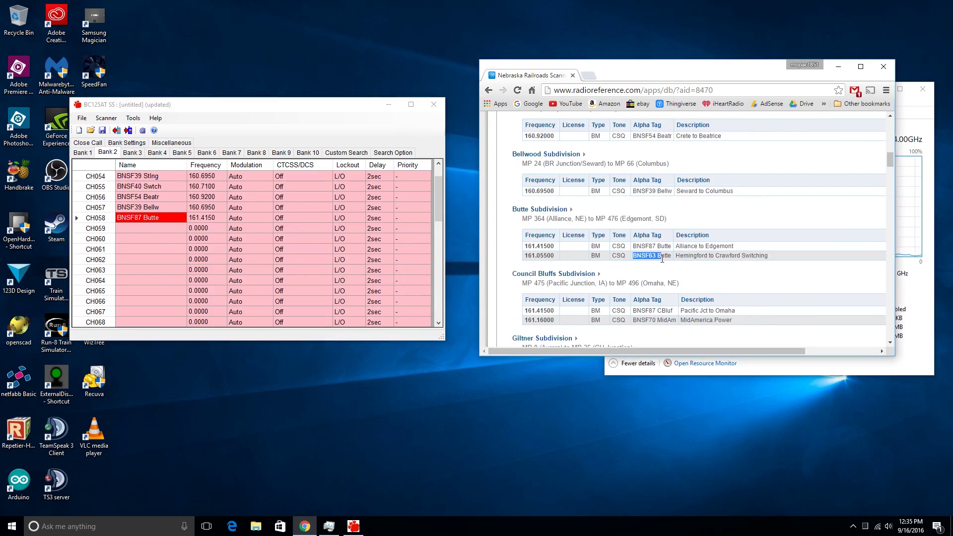
{"action": "key", "text": "ctrl+c"}
Step: Fill CH060 with the Council Bluffs frequency 161.4150 and tag BNSF87 CBluf
{"action": "key", "text": "alt+Tab"}
{"action": "key", "text": "Down"}
{"action": "key", "text": "ctrl+v"}
{"action": "key", "text": "alt+Tab"}
{"action": "left_click_drag", "start_coordinate": [524, 255], "coordinate": [554, 261]}
{"action": "key", "text": "ctrl+c"}
Step: Fill CH061 with the MidAmerica Power frequency 161.1600 and tag BNSF70 MidAm
{"action": "key", "text": "alt+Tab"}
{"action": "key", "text": "Tab"}
{"action": "key", "text": "ctrl+v"}
{"action": "key", "text": "alt+Tab"}
{"action": "scroll", "coordinate": [685, 224], "scroll_direction": "down", "scroll_amount": 1}
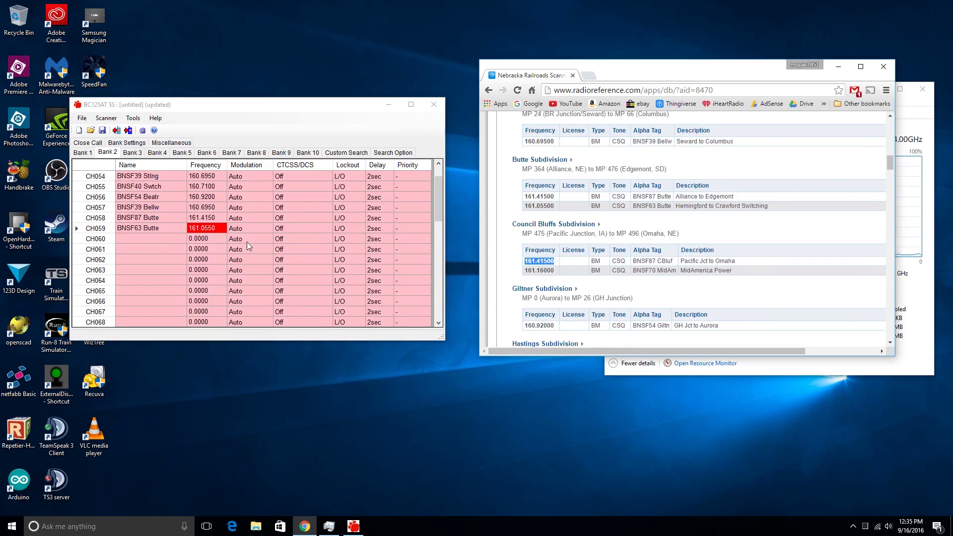
{"action": "key", "text": "ctrl+c"}
{"action": "key", "text": "alt+Tab"}
{"action": "key", "text": "Down"}
{"action": "key", "text": "ctrl+v"}
Step: Fill CH062 with the Giltner frequency 160.9200 and tag BNSF54 Giltn
{"action": "key", "text": "alt+Tab"}
{"action": "left_click_drag", "start_coordinate": [633, 261], "coordinate": [676, 270]}
{"action": "key", "text": "ctrl+c"}
{"action": "key", "text": "alt+Tab"}
{"action": "key", "text": "shift+Tab"}
{"action": "key", "text": "ctrl+v"}
{"action": "key", "text": "alt+Tab"}
{"action": "key", "text": "ctrl+c"}
{"action": "key", "text": "alt+Tab"}
{"action": "key", "text": "Down"}
{"action": "key", "text": "ctrl+v"}
{"action": "key", "text": "alt+Tab"}
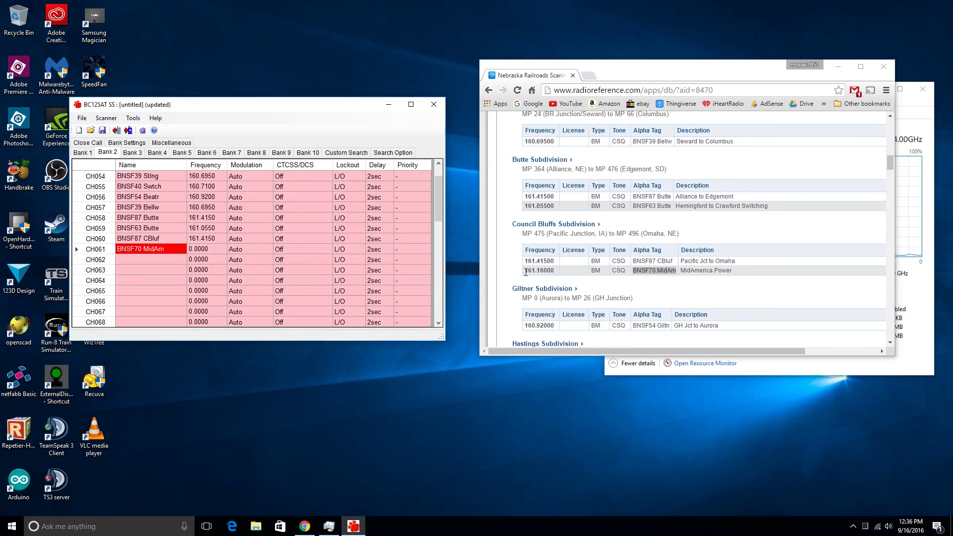
{"action": "left_click_drag", "start_coordinate": [525, 270], "coordinate": [554, 270]}
{"action": "key", "text": "ctrl+c"}
{"action": "key", "text": "alt+Tab"}
{"action": "key", "text": "Tab"}
{"action": "key", "text": "ctrl+v"}
{"action": "key", "text": "alt+Tab"}
{"action": "scroll", "coordinate": [685, 224], "scroll_direction": "down", "scroll_amount": 2}
{"action": "left_click_drag", "start_coordinate": [525, 226], "coordinate": [554, 229]}
{"action": "key", "text": "ctrl+c"}
{"action": "key", "text": "alt+Tab"}
{"action": "key", "text": "Down"}
{"action": "key", "text": "ctrl+v"}
{"action": "key", "text": "alt+Tab"}
{"action": "left_click_drag", "start_coordinate": [634, 226], "coordinate": [671, 226]}
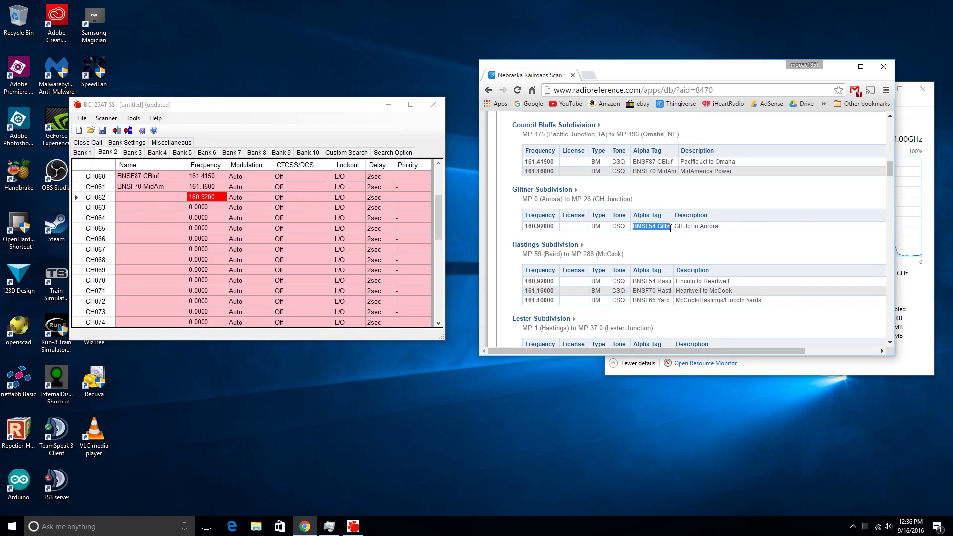
{"action": "key", "text": "ctrl+c"}
{"action": "key", "text": "alt+Tab"}
{"action": "key", "text": "shift+Tab"}
{"action": "key", "text": "ctrl+v"}
{"action": "key", "text": "alt+Tab"}
{"action": "left_click_drag", "start_coordinate": [525, 282], "coordinate": [554, 282]}
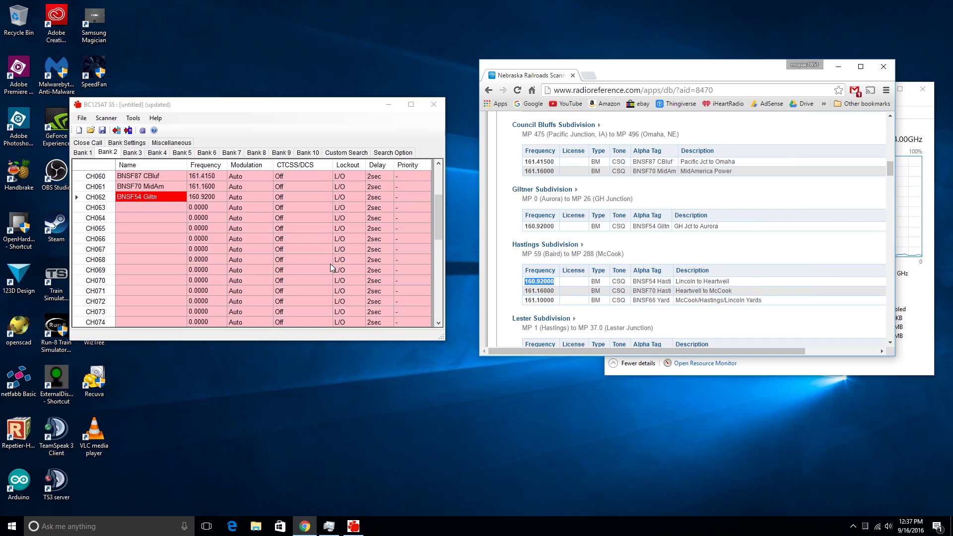
Step: Paste the Hastings tag BNSF54 Hasti into CH062's name, keeping 160.9200
{"action": "right_click", "coordinate": [610, 274]}
{"action": "left_click", "coordinate": [626, 279]}
{"action": "left_click_drag", "start_coordinate": [633, 282], "coordinate": [671, 281]}
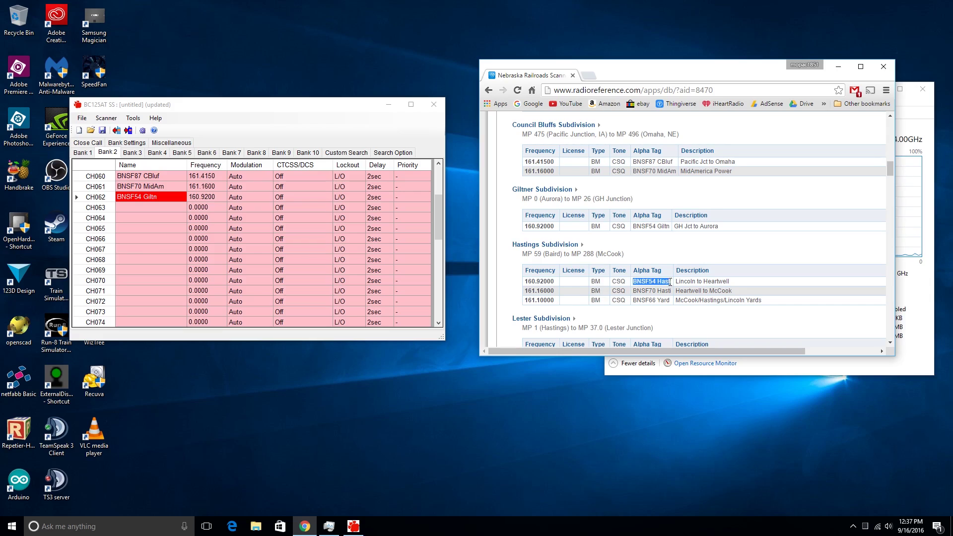
{"action": "right_click", "coordinate": [674, 281]}
{"action": "left_click", "coordinate": [688, 287]}
{"action": "left_click", "coordinate": [175, 199]}
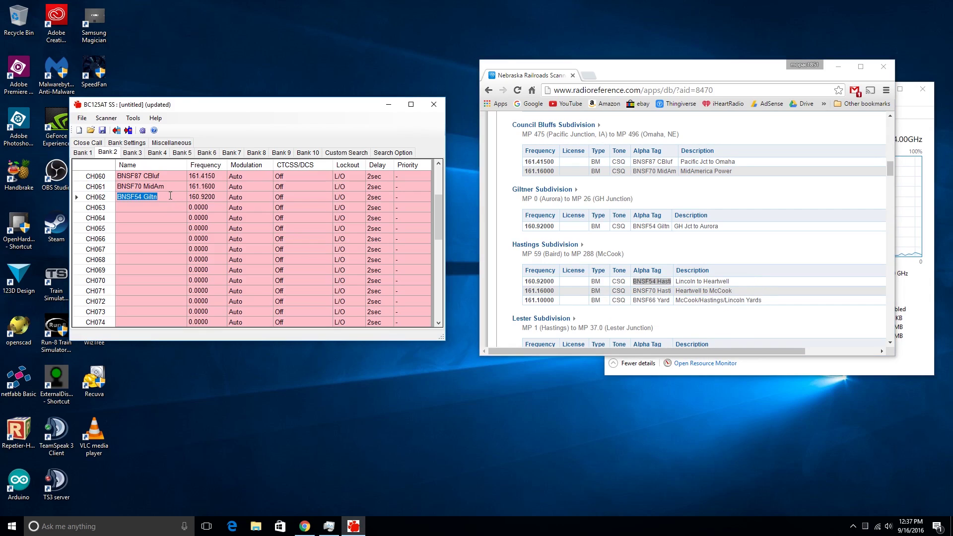
{"action": "key", "text": "ctrl+v"}
{"action": "left_click", "coordinate": [163, 208]}
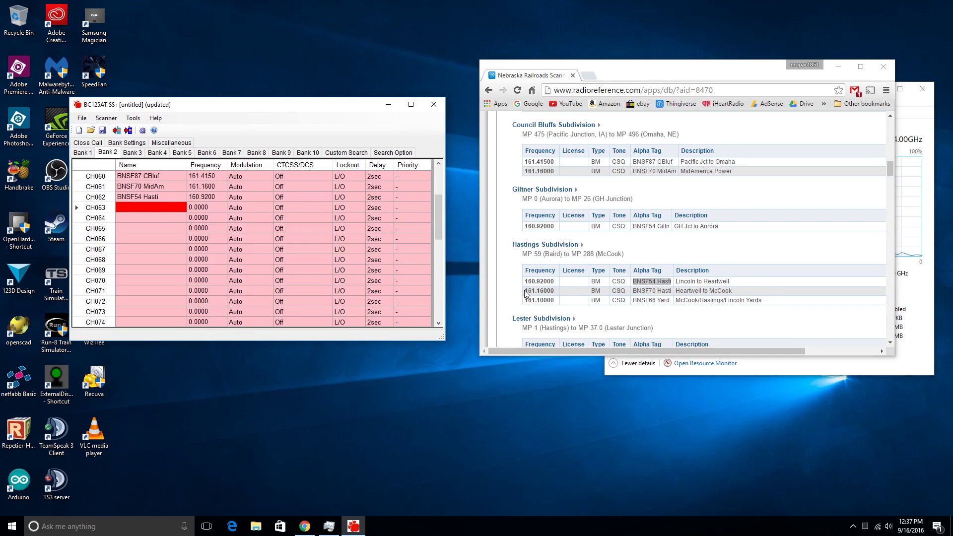
{"action": "left_click_drag", "start_coordinate": [526, 291], "coordinate": [557, 290]}
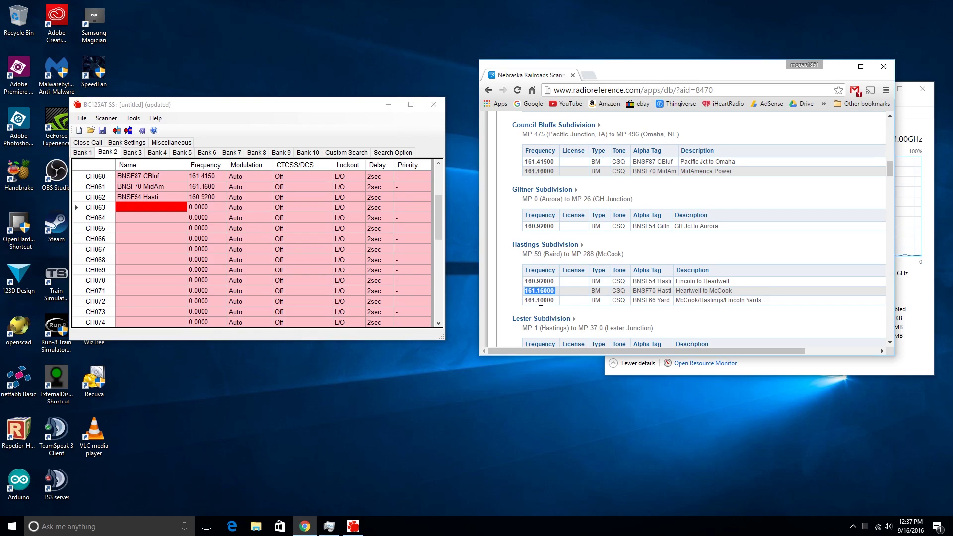
{"action": "scroll", "coordinate": [231, 237], "scroll_direction": "up", "scroll_amount": 2}
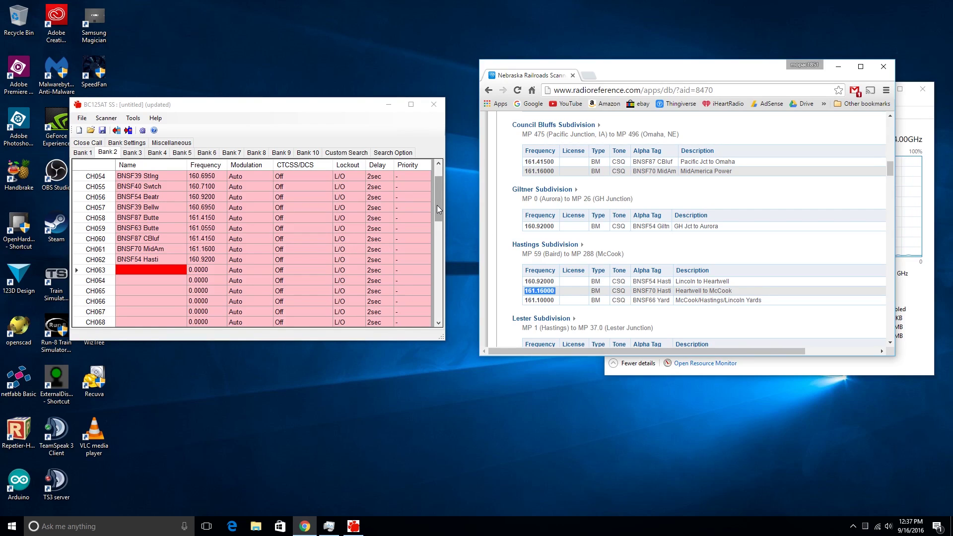
Step: Name CH051 BNSF70 Hasti and CH052 BNSF66 Yard, dismissing the paste error
{"action": "left_click_drag", "start_coordinate": [442, 207], "coordinate": [441, 186]}
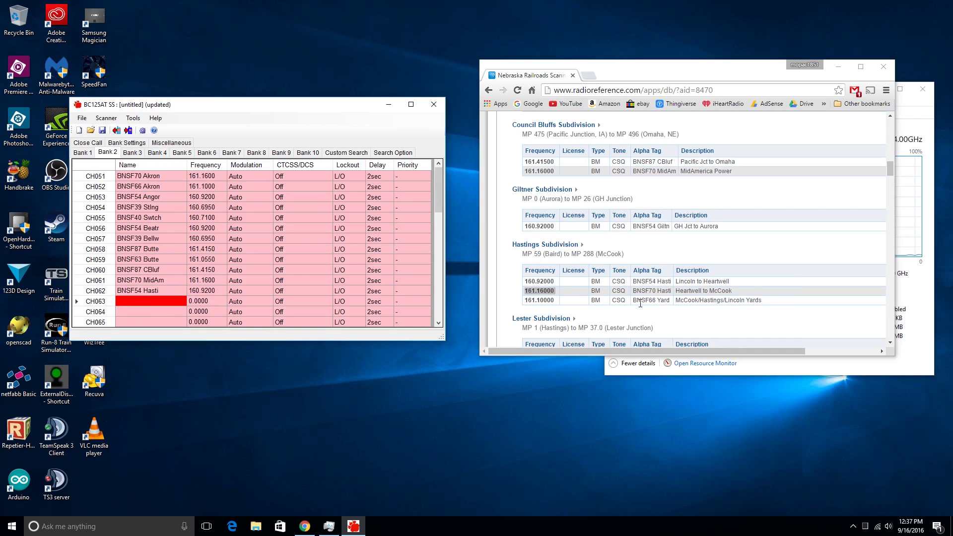
{"action": "left_click_drag", "start_coordinate": [634, 293], "coordinate": [676, 292]}
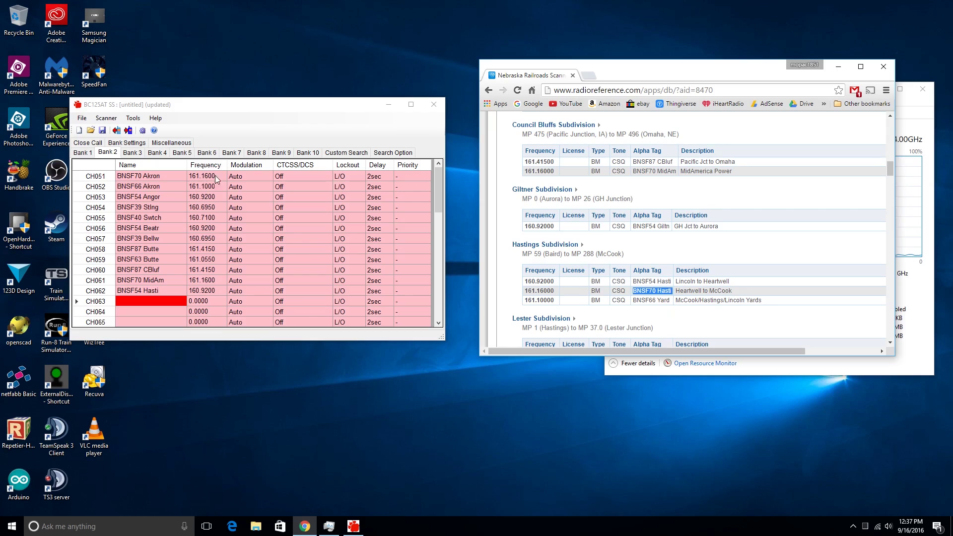
{"action": "left_click", "coordinate": [160, 174]}
{"action": "left_click", "coordinate": [161, 174]}
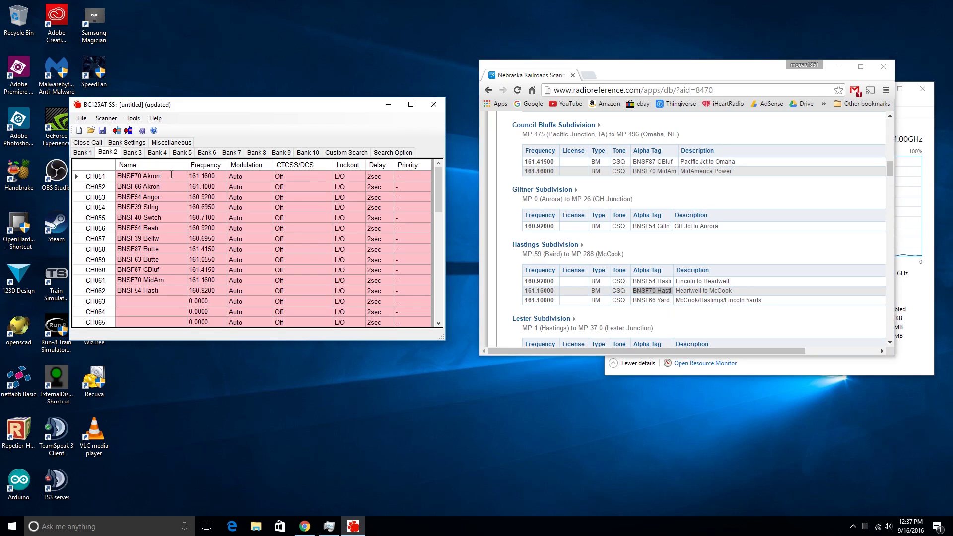
{"action": "key", "text": "ctrl+v"}
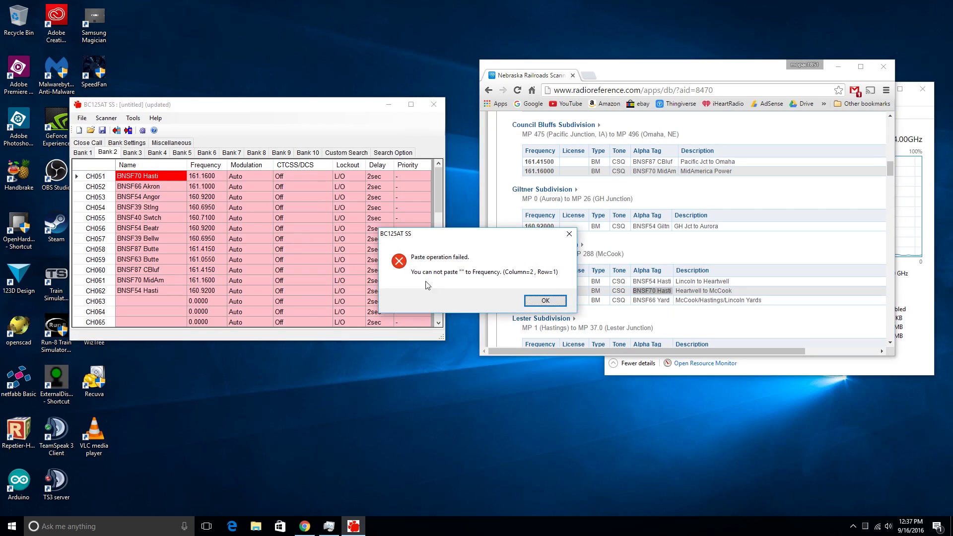
{"action": "left_click", "coordinate": [539, 302]}
{"action": "left_click_drag", "start_coordinate": [635, 301], "coordinate": [675, 304]}
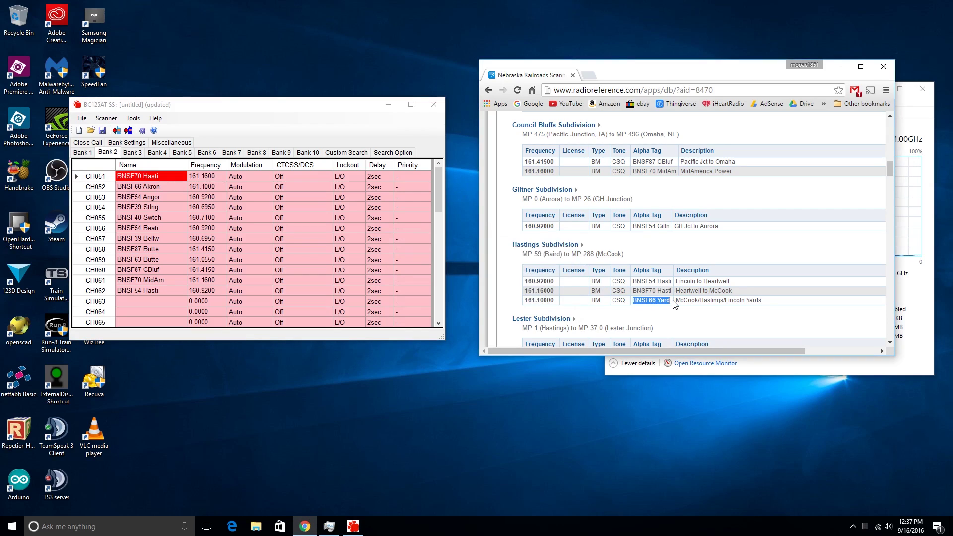
{"action": "left_click", "coordinate": [160, 186]}
{"action": "key", "text": "ctrl+v"}
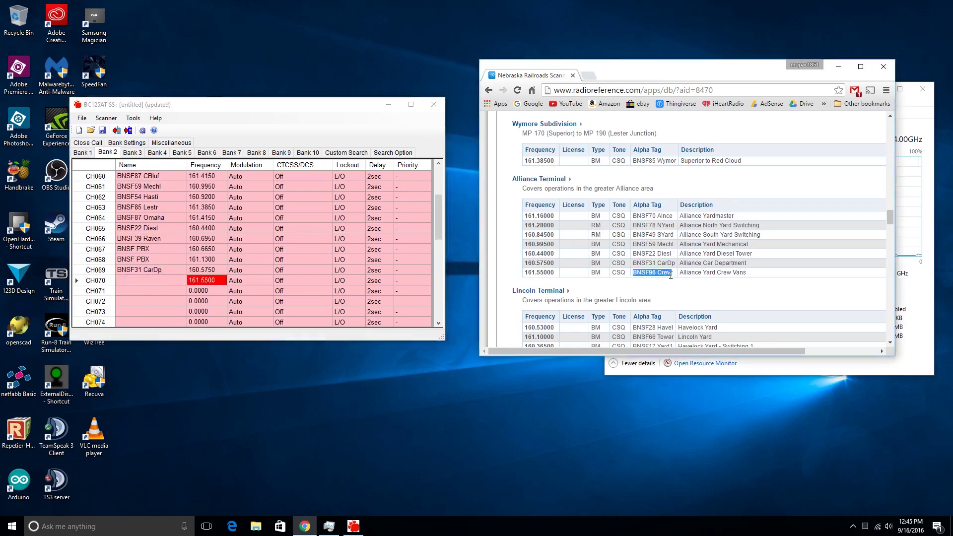
Step: Set the Lockout of Bank 2 channels CH053 through CH057 from L/O to '-'
{"action": "left_click", "coordinate": [174, 239]}
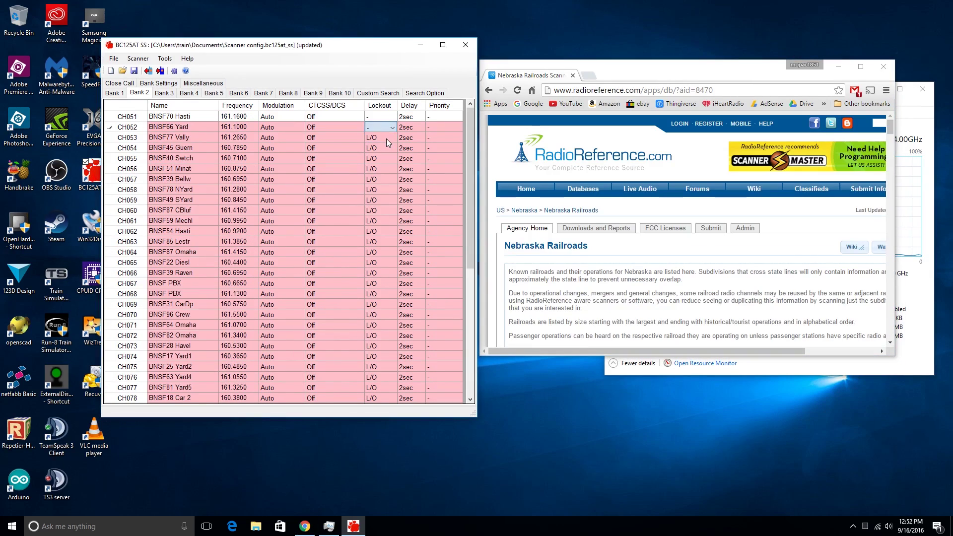
{"action": "left_click", "coordinate": [386, 139]}
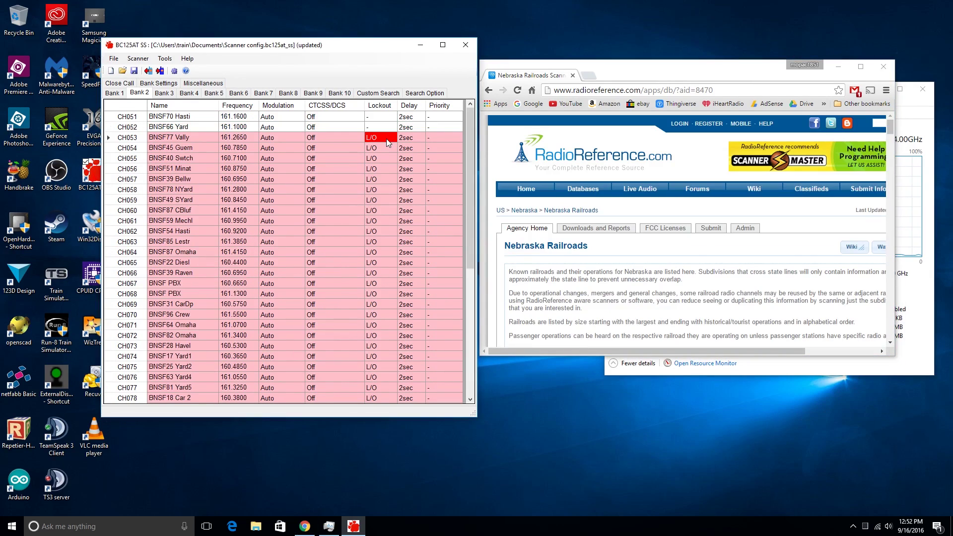
{"action": "left_click", "coordinate": [386, 138]}
{"action": "left_click", "coordinate": [392, 148]}
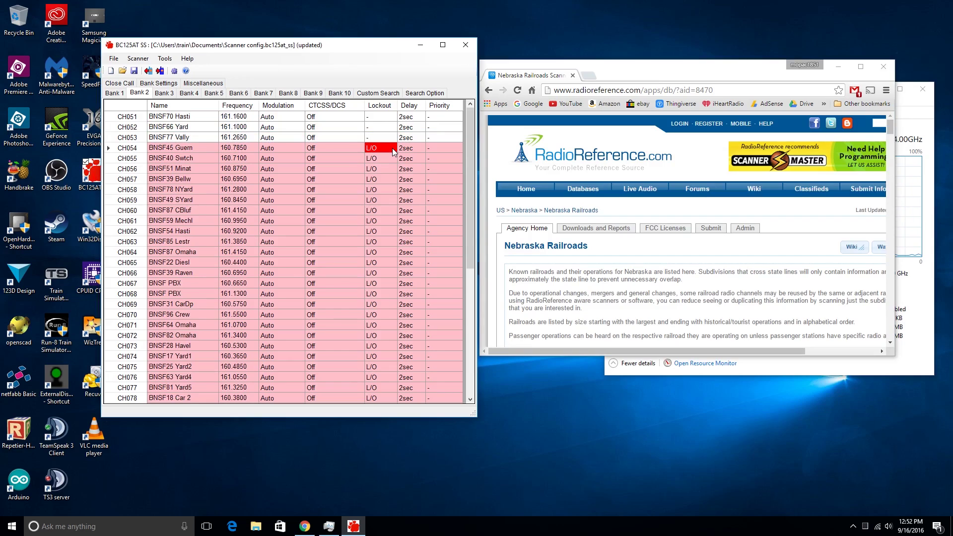
{"action": "left_click", "coordinate": [388, 159]}
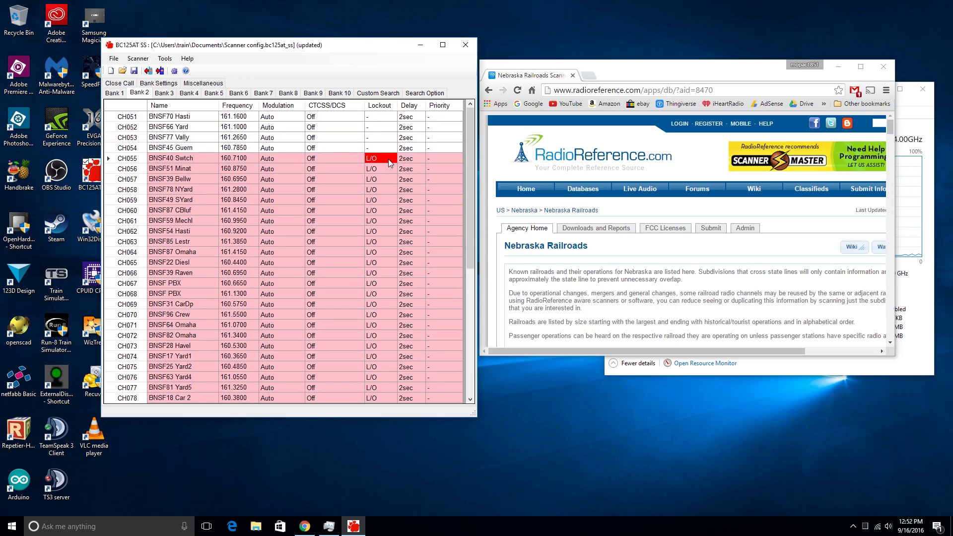
{"action": "left_click", "coordinate": [388, 159]}
{"action": "left_click", "coordinate": [394, 169]}
{"action": "left_click", "coordinate": [394, 172]}
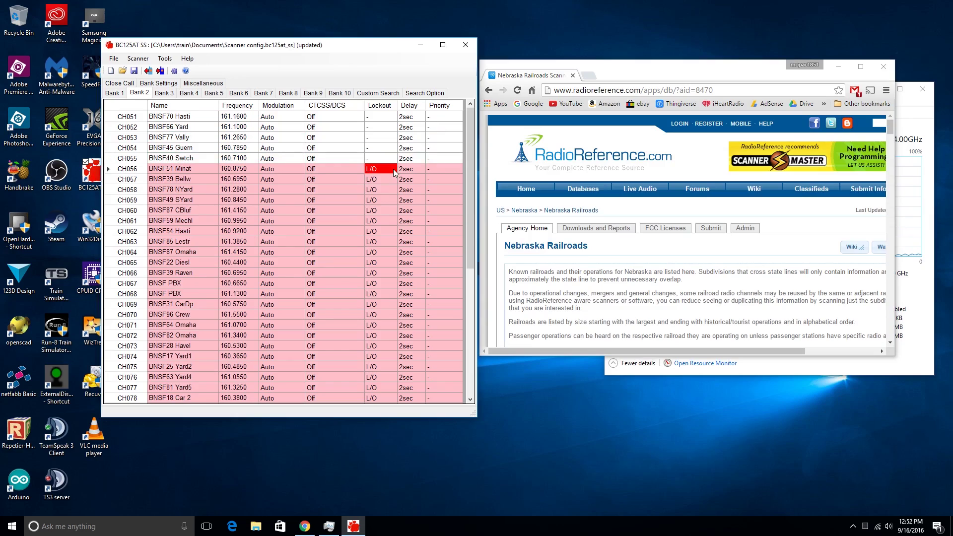
{"action": "left_click", "coordinate": [395, 172]}
{"action": "left_click", "coordinate": [392, 182]}
{"action": "left_click", "coordinate": [391, 183]}
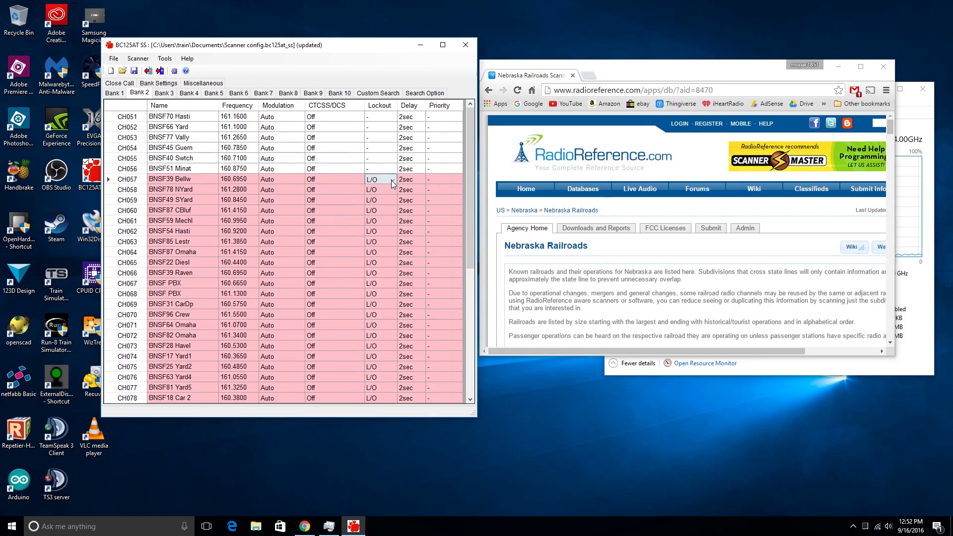
{"action": "left_click", "coordinate": [391, 183]}
{"action": "left_click", "coordinate": [394, 191]}
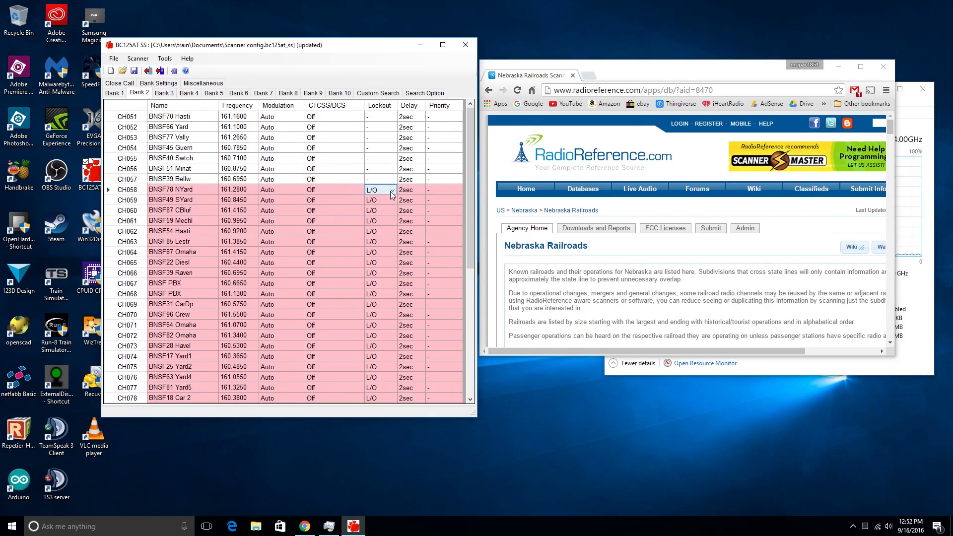
Step: Continue clearing lockout from CH058 down through the list to CH081
{"action": "left_click", "coordinate": [392, 190]}
{"action": "left_click", "coordinate": [392, 190]}
{"action": "left_click", "coordinate": [396, 200]}
{"action": "left_click", "coordinate": [396, 200]}
{"action": "left_click", "coordinate": [396, 200]}
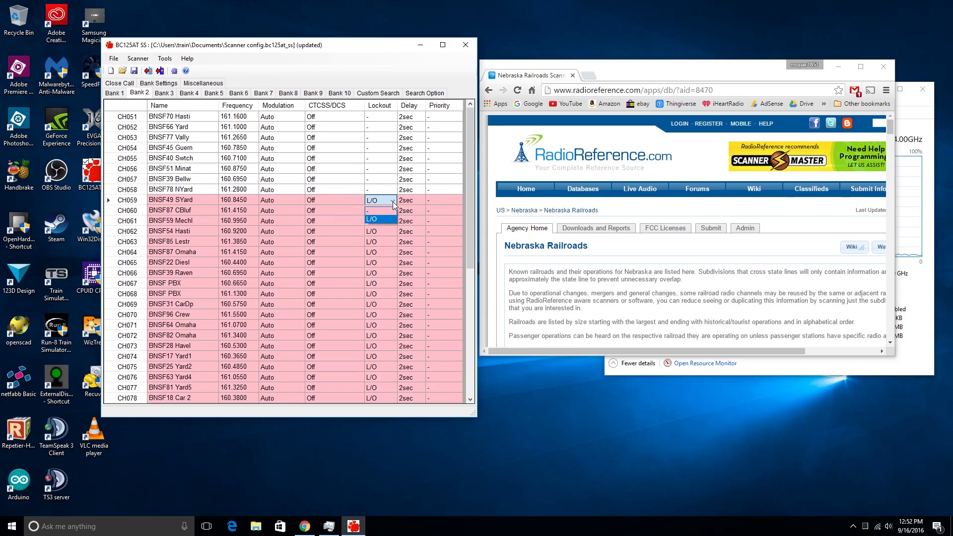
{"action": "left_click", "coordinate": [392, 213]}
{"action": "left_click", "coordinate": [391, 214]}
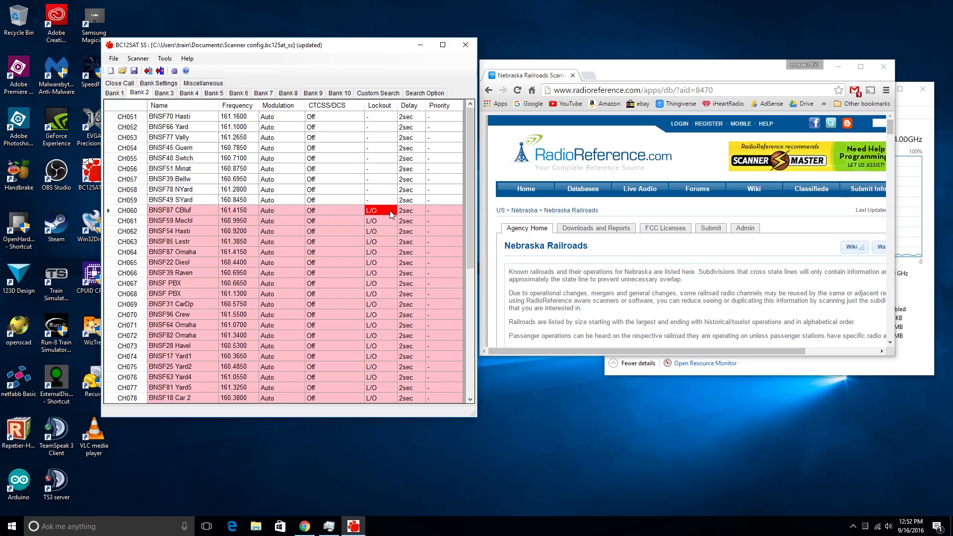
{"action": "left_click", "coordinate": [391, 213]}
{"action": "left_click", "coordinate": [392, 222]}
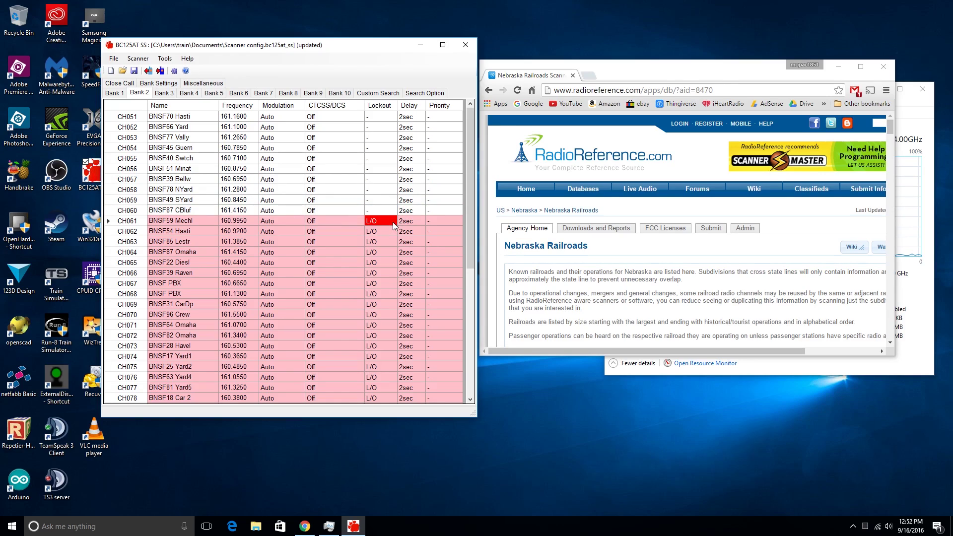
{"action": "left_click", "coordinate": [392, 222]}
{"action": "left_click", "coordinate": [393, 222]}
{"action": "left_click", "coordinate": [398, 232]}
{"action": "left_click", "coordinate": [398, 232]}
{"action": "key", "text": "minus"}
{"action": "key", "text": "Down"}
{"action": "key", "text": "minus"}
{"action": "key", "text": "Down"}
{"action": "key", "text": "minus"}
{"action": "key", "text": "Down"}
{"action": "key", "text": "minus"}
{"action": "key", "text": "Down"}
{"action": "key", "text": "minus"}
{"action": "key", "text": "Down"}
{"action": "key", "text": "minus"}
{"action": "key", "text": "Down"}
{"action": "key", "text": "minus"}
{"action": "key", "text": "Down"}
{"action": "key", "text": "minus"}
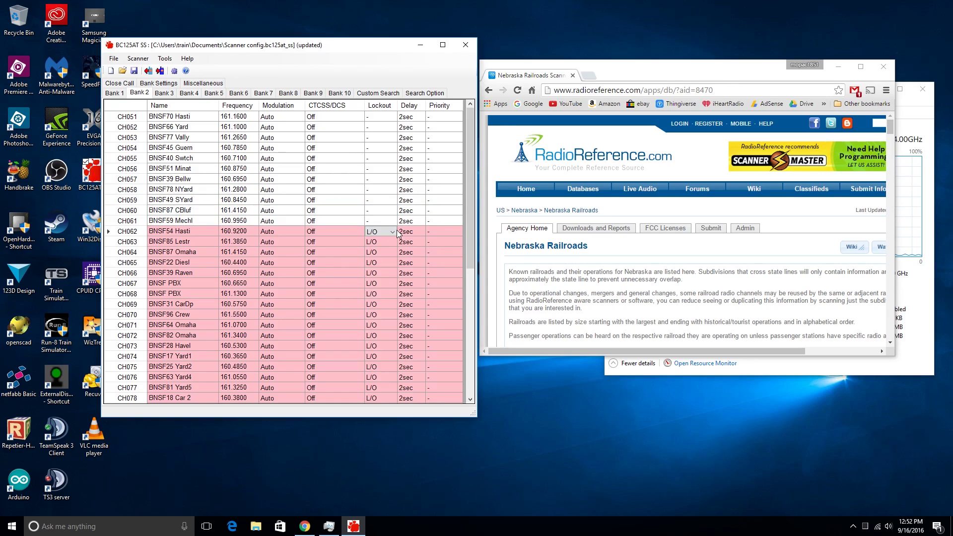
{"action": "scroll", "coordinate": [392, 255], "scroll_direction": "down", "scroll_amount": 2}
{"action": "key", "text": "Down"}
{"action": "key", "text": "minus"}
{"action": "key", "text": "Down"}
{"action": "key", "text": "minus"}
{"action": "key", "text": "Down"}
{"action": "key", "text": "minus"}
{"action": "key", "text": "Down"}
{"action": "key", "text": "minus"}
{"action": "key", "text": "Down"}
{"action": "key", "text": "minus"}
{"action": "key", "text": "Down"}
{"action": "key", "text": "minus"}
{"action": "key", "text": "Down"}
{"action": "key", "text": "minus"}
{"action": "key", "text": "Down"}
{"action": "key", "text": "minus"}
{"action": "key", "text": "Down"}
{"action": "key", "text": "minus"}
{"action": "key", "text": "Down"}
{"action": "key", "text": "minus"}
{"action": "key", "text": "Down"}
{"action": "key", "text": "minus"}
{"action": "key", "text": "Down"}
{"action": "key", "text": "minus"}
{"action": "key", "text": "Down"}
{"action": "key", "text": "minus"}
{"action": "key", "text": "Down"}
{"action": "key", "text": "minus"}
{"action": "key", "text": "Down"}
{"action": "key", "text": "minus"}
{"action": "key", "text": "Down"}
{"action": "key", "text": "minus"}
{"action": "key", "text": "Down"}
{"action": "key", "text": "minus"}
{"action": "scroll", "coordinate": [392, 255], "scroll_direction": "down", "scroll_amount": 4}
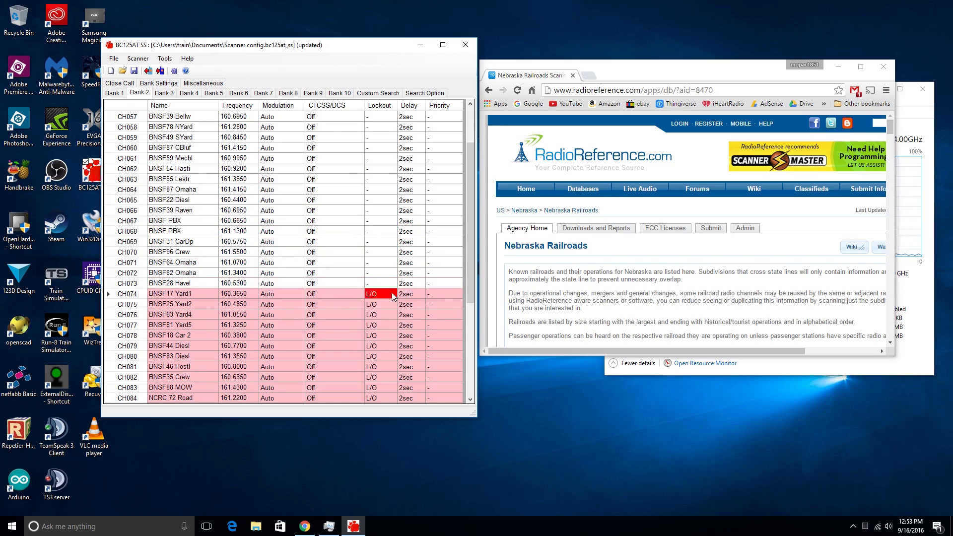
{"action": "scroll", "coordinate": [331, 323], "scroll_direction": "up", "scroll_amount": 6}
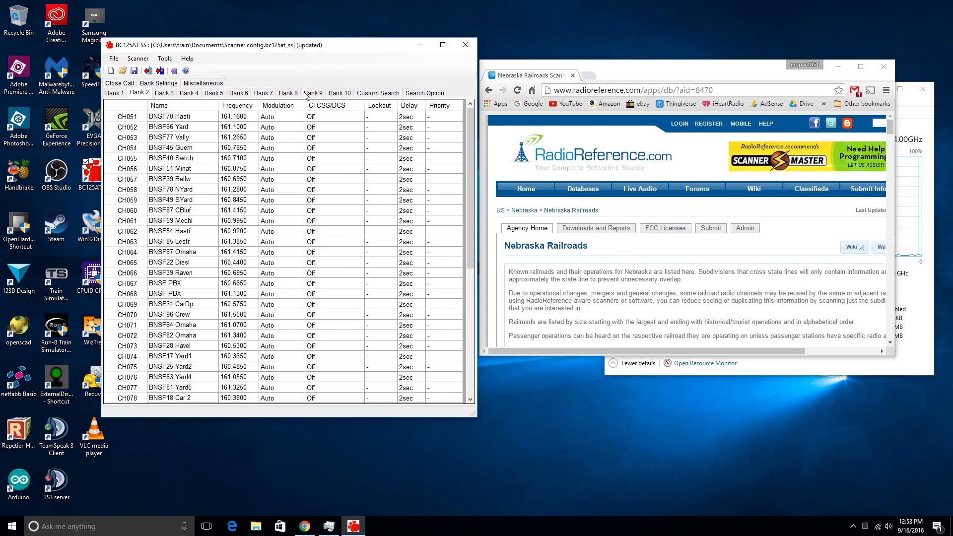
Step: Save the configuration and review Bank 2's railroad channels CH051 through CH084
{"action": "left_click", "coordinate": [133, 71]}
{"action": "left_click_drag", "start_coordinate": [469, 245], "coordinate": [481, 186]}
{"action": "scroll", "coordinate": [248, 239], "scroll_direction": "down", "scroll_amount": 5}
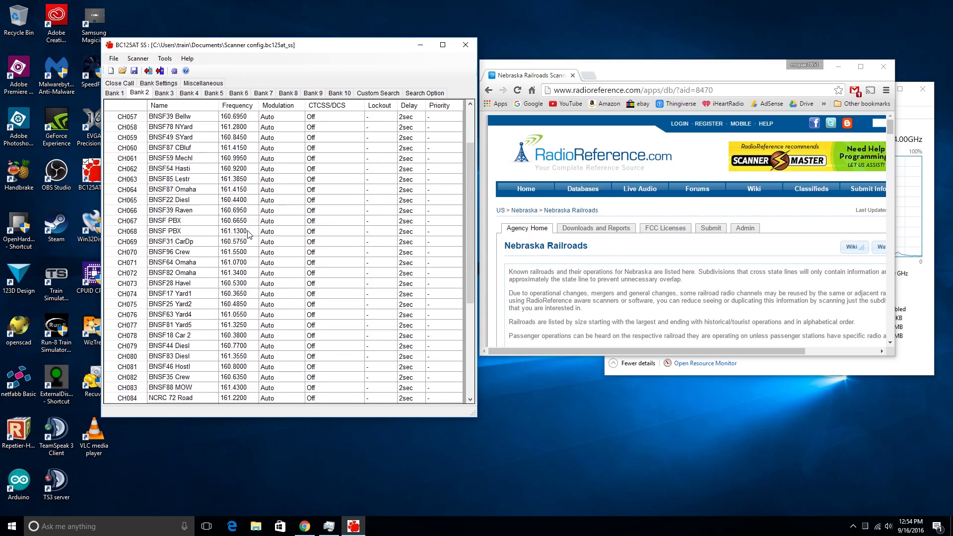
{"action": "scroll", "coordinate": [248, 242], "scroll_direction": "up", "scroll_amount": 5}
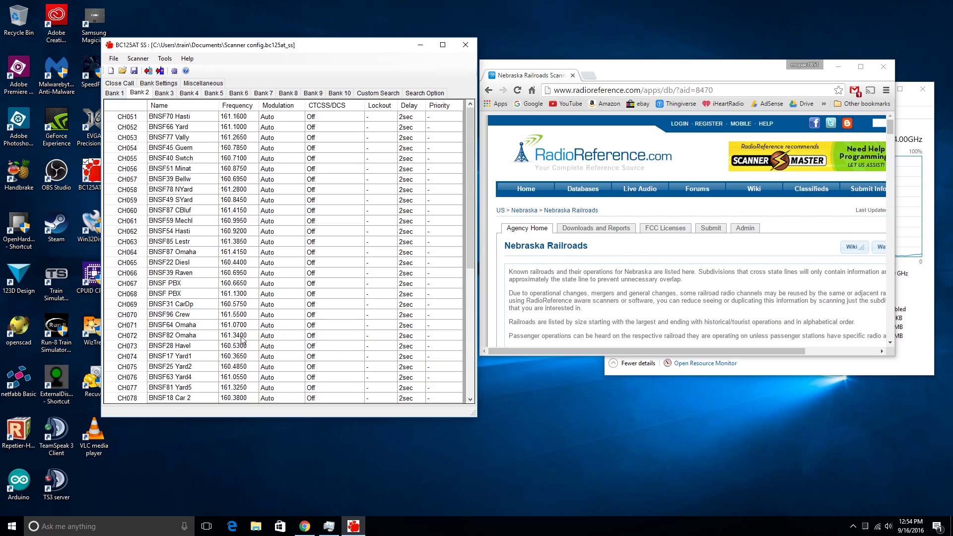
{"action": "scroll", "coordinate": [254, 363], "scroll_direction": "down", "scroll_amount": 5}
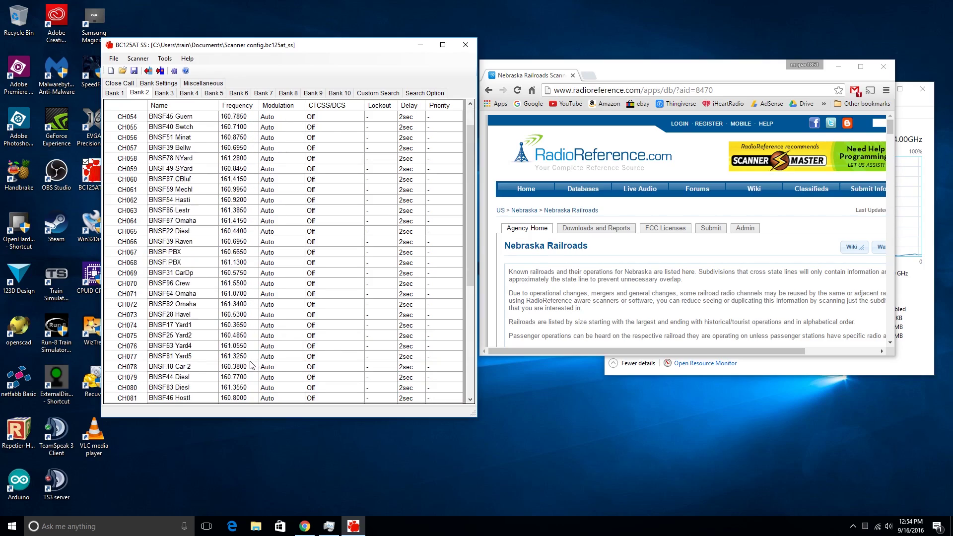
{"action": "scroll", "coordinate": [250, 363], "scroll_direction": "up", "scroll_amount": 5}
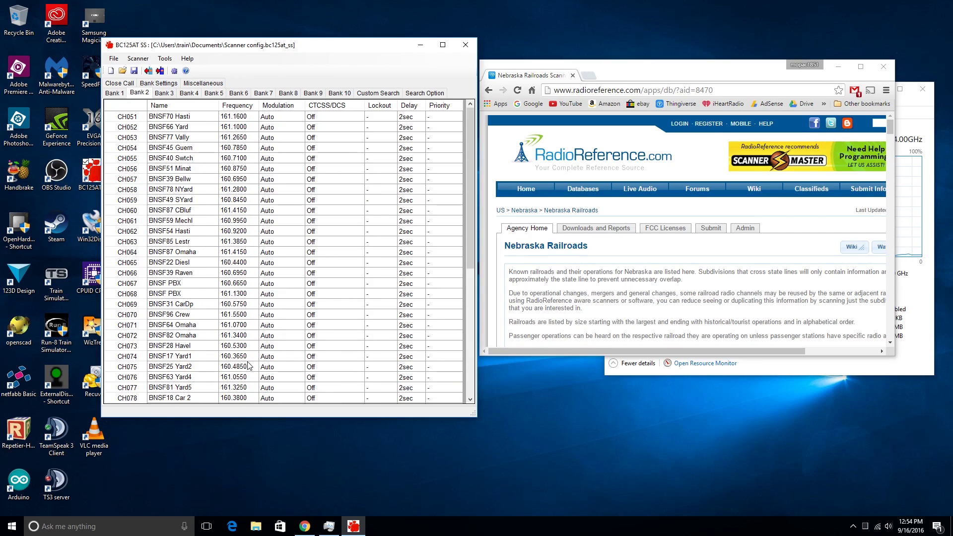
Step: Write the configuration to the scanner, approve the memory erase, and dismiss the finished message
{"action": "left_click", "coordinate": [160, 70]}
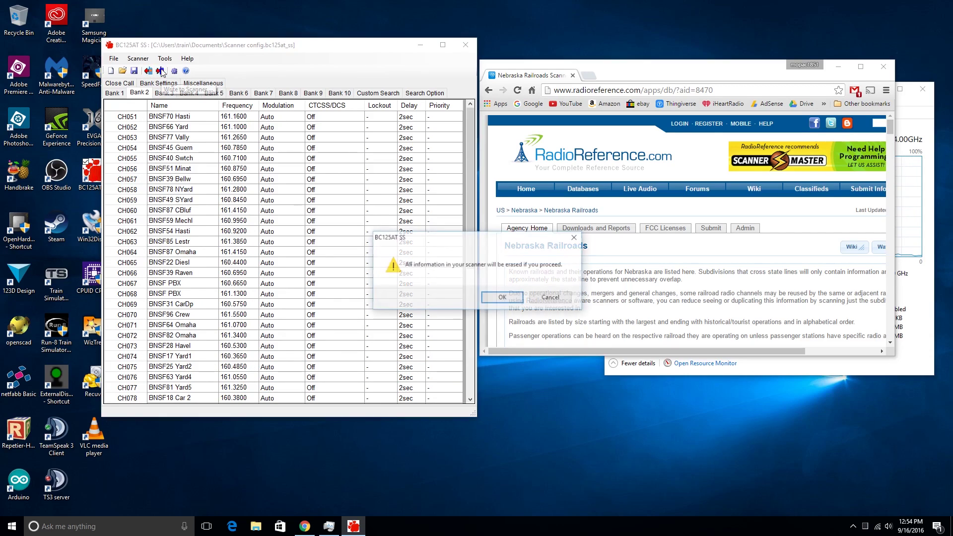
{"action": "left_click", "coordinate": [503, 298]}
{"action": "left_click_drag", "start_coordinate": [245, 203], "coordinate": [405, 153]}
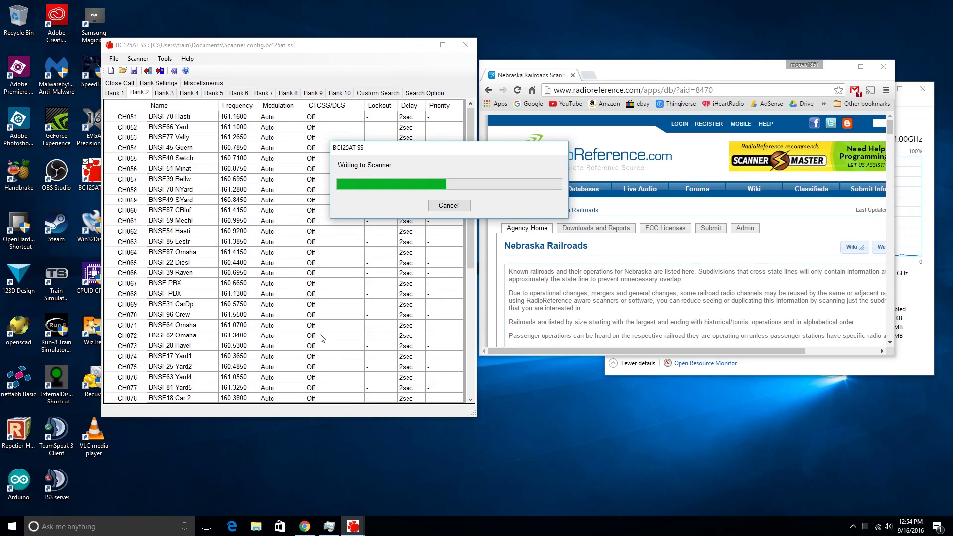
{"action": "left_click_drag", "start_coordinate": [466, 148], "coordinate": [343, 158]}
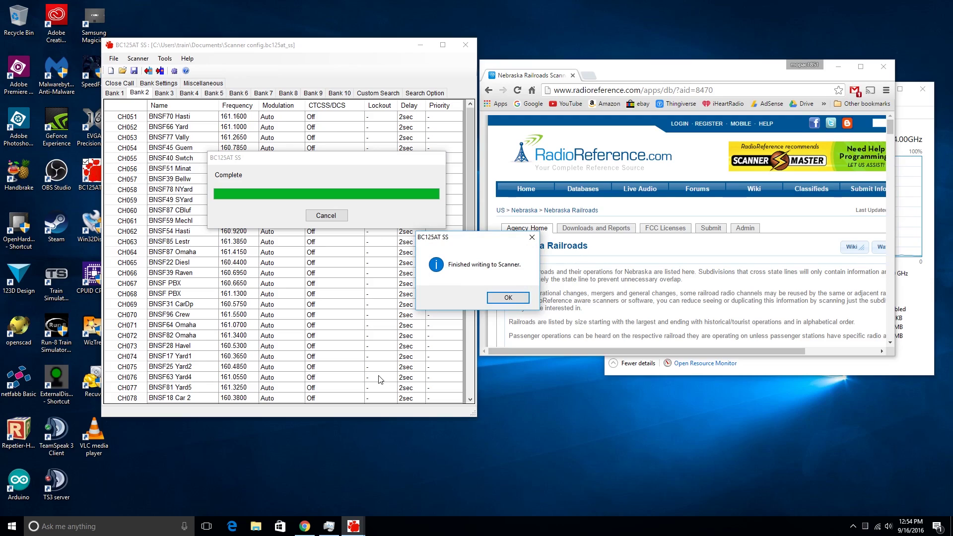
{"action": "left_click", "coordinate": [508, 298]}
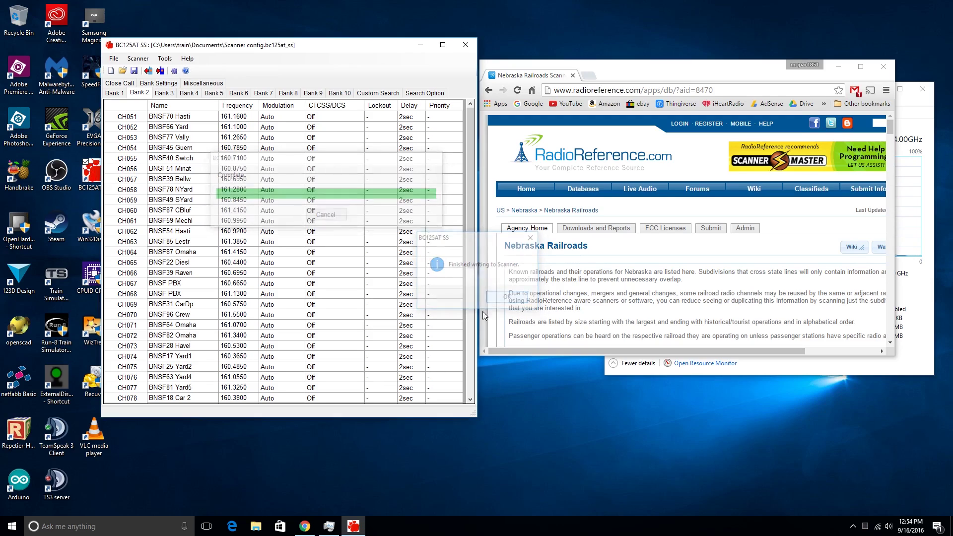
{"action": "left_click_drag", "start_coordinate": [292, 48], "coordinate": [255, 143]}
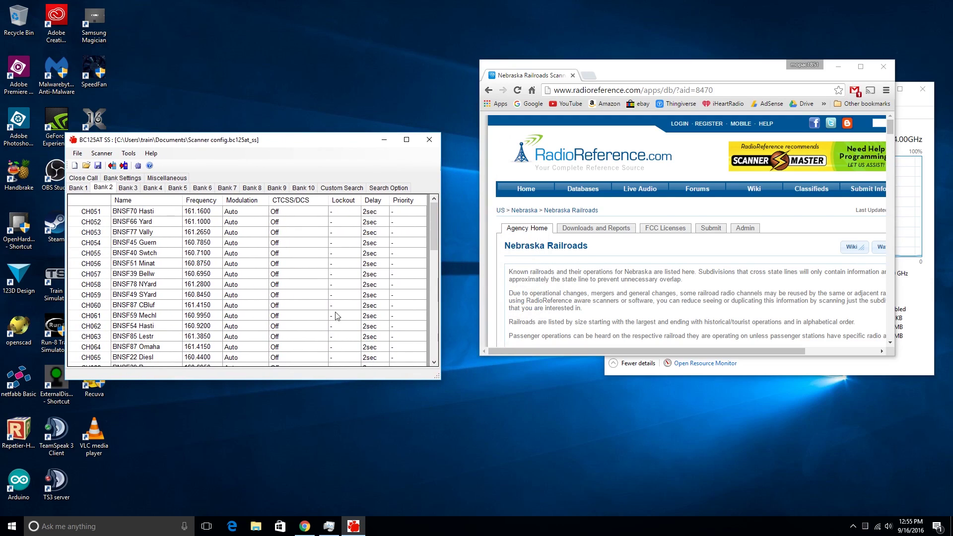
Step: Change the Close Call mode from Pri to DND
{"action": "left_click_drag", "start_coordinate": [434, 221], "coordinate": [431, 201]}
{"action": "left_click", "coordinate": [85, 180]}
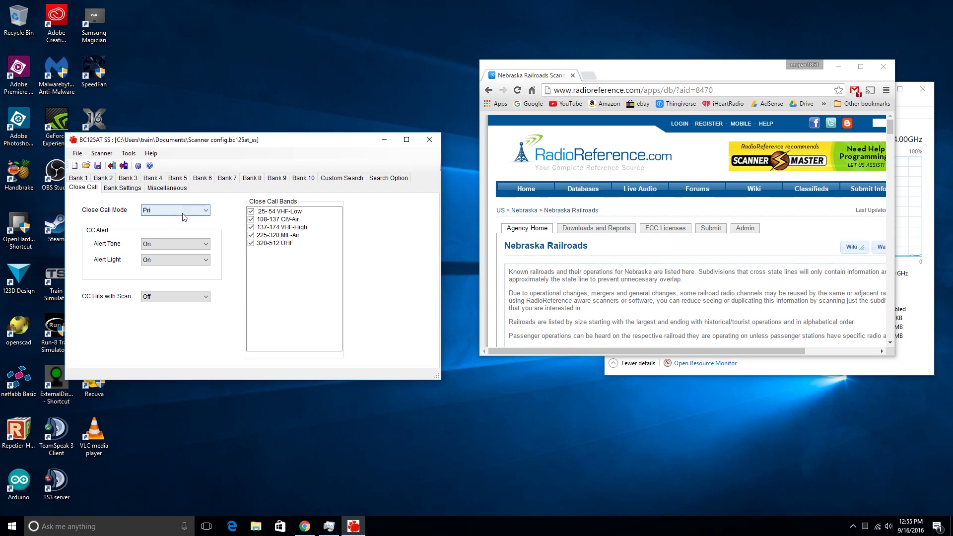
{"action": "left_click", "coordinate": [206, 212]}
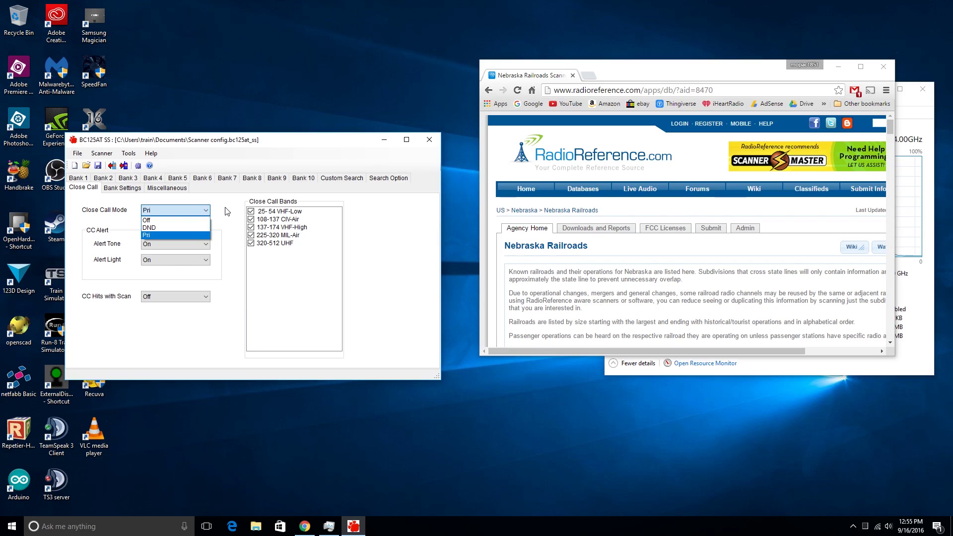
{"action": "left_click", "coordinate": [225, 212]}
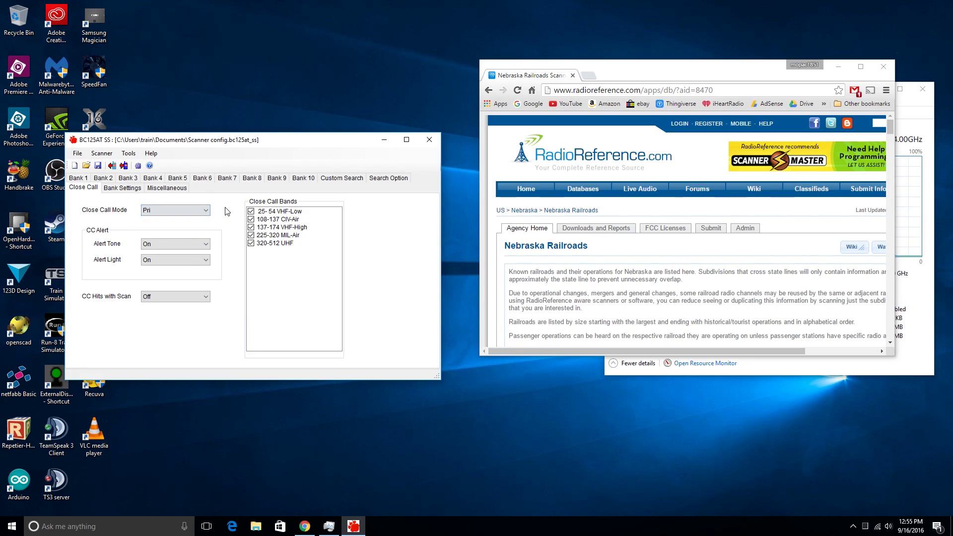
{"action": "left_click", "coordinate": [192, 210]}
{"action": "left_click", "coordinate": [185, 228]}
{"action": "left_click", "coordinate": [119, 189]}
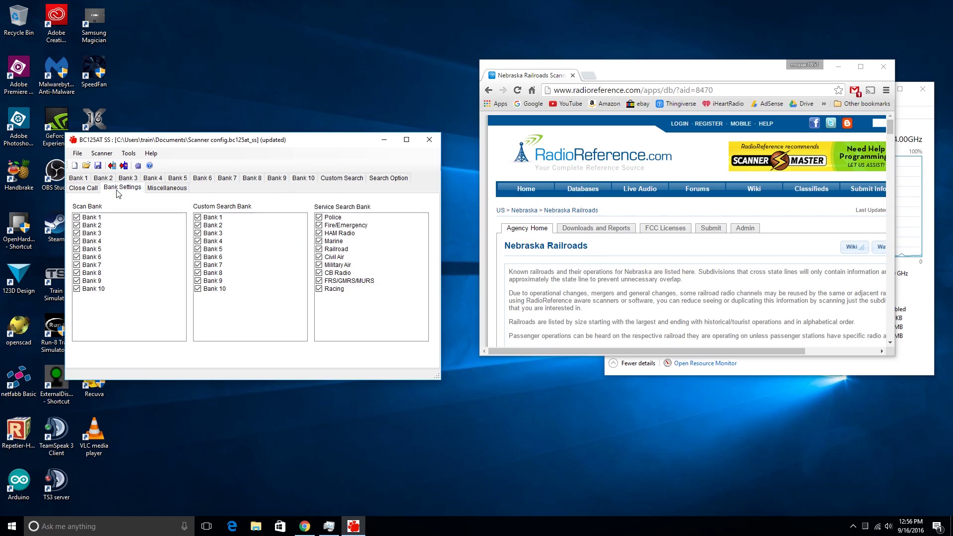
Step: Uncheck scanning for Banks 3 through 10 on the Bank Settings page
{"action": "left_click", "coordinate": [76, 233]}
{"action": "left_click", "coordinate": [77, 240]}
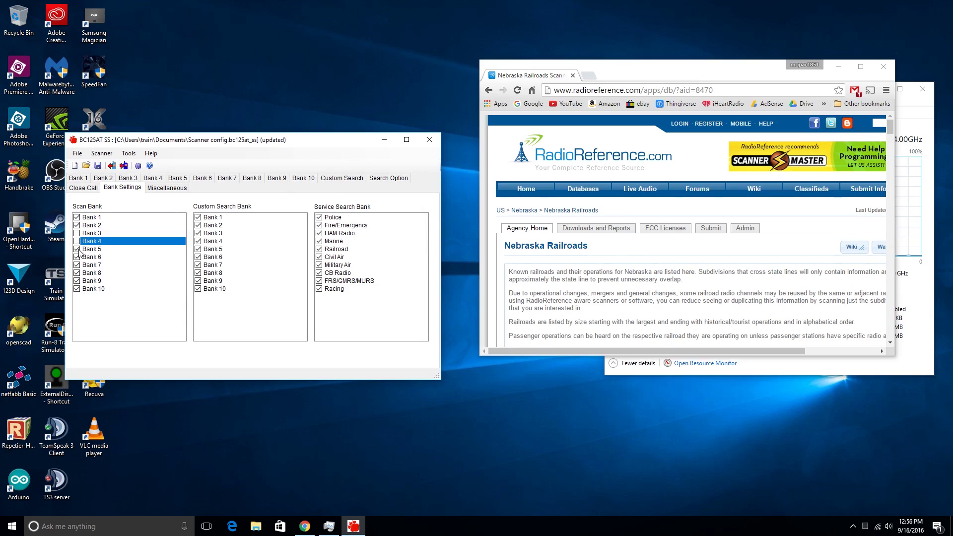
{"action": "left_click", "coordinate": [76, 249]}
{"action": "left_click", "coordinate": [76, 257]}
{"action": "left_click", "coordinate": [76, 265]}
{"action": "left_click", "coordinate": [77, 273]}
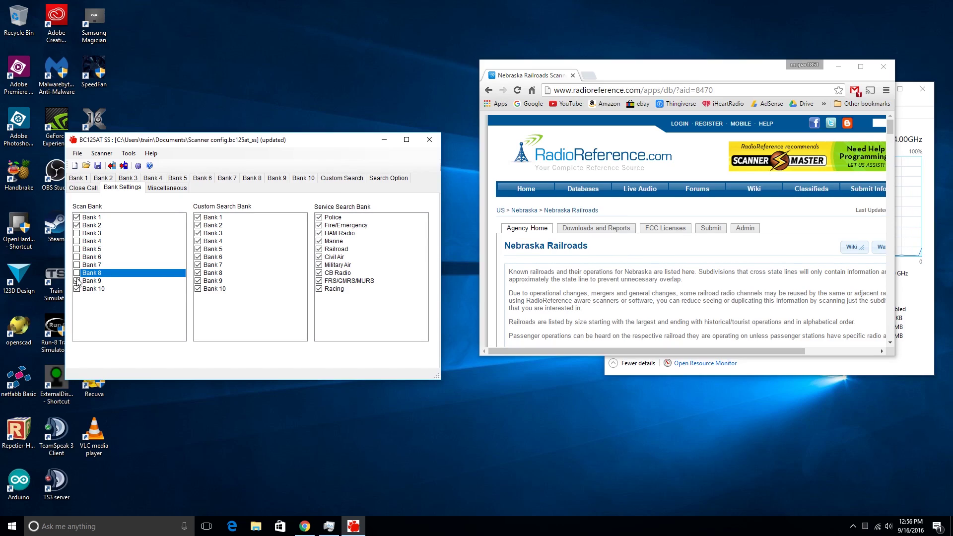
{"action": "left_click", "coordinate": [76, 281]}
{"action": "left_click", "coordinate": [77, 289]}
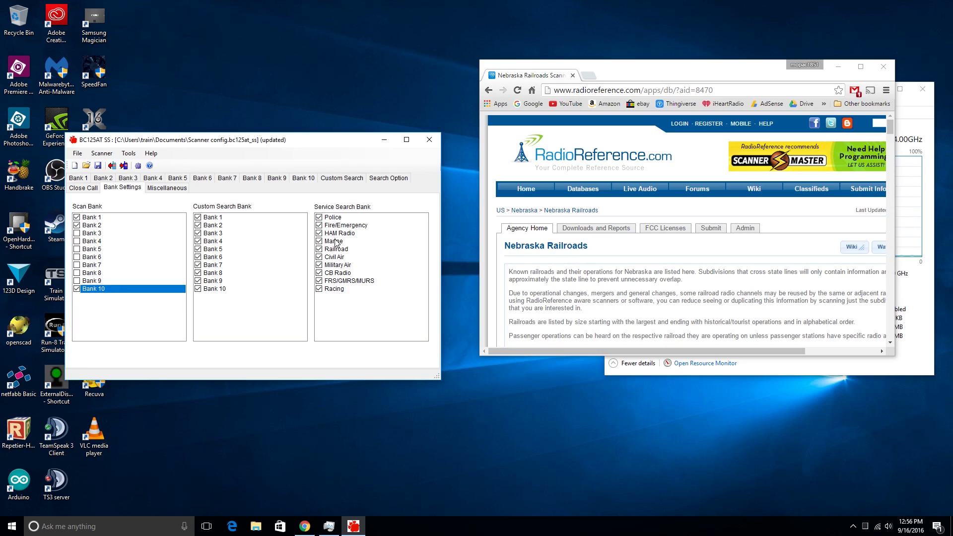
{"action": "left_click", "coordinate": [167, 188]}
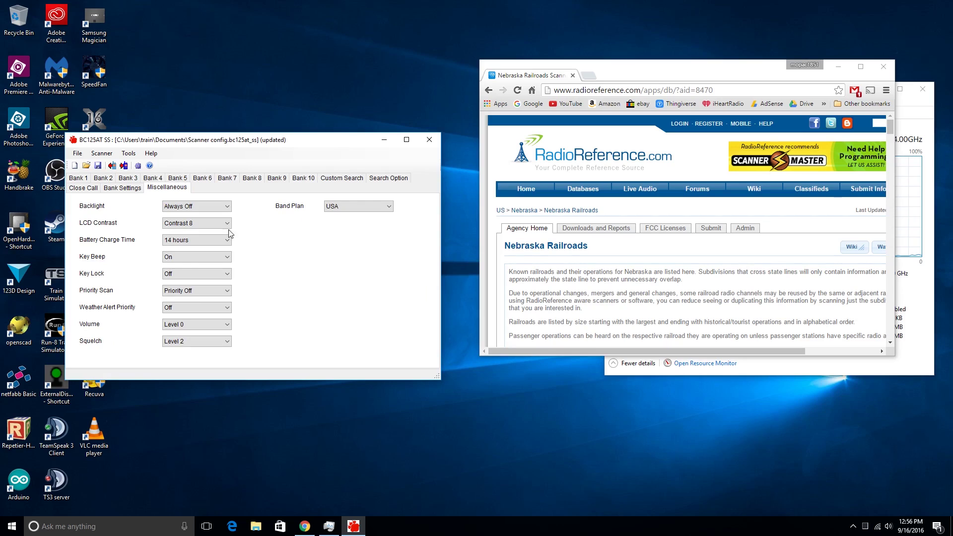
Step: Review backlight (Always Off), band plan (USA), LCD contrast (8) and battery charge (14 hours), unchanged
{"action": "left_click", "coordinate": [216, 206]}
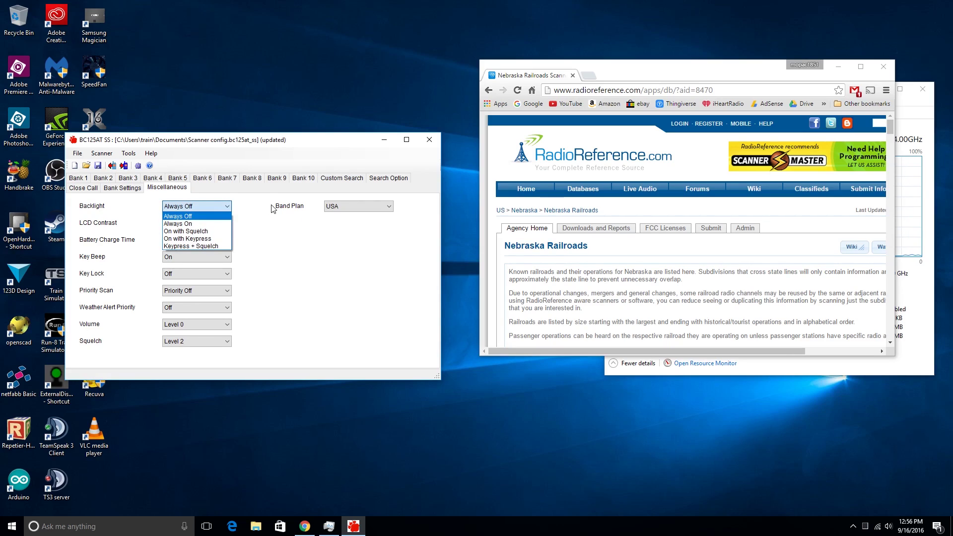
{"action": "left_click", "coordinate": [225, 217]}
{"action": "left_click", "coordinate": [386, 205]}
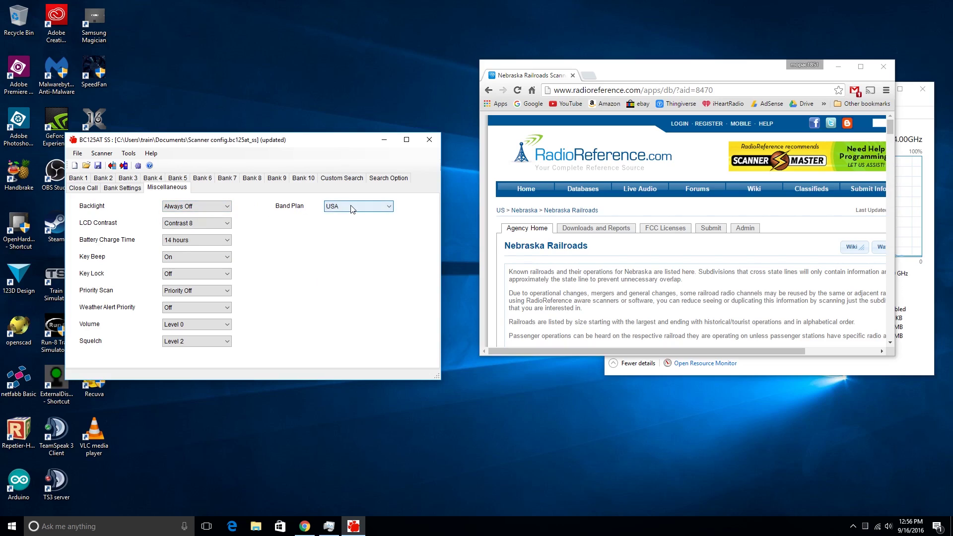
{"action": "left_click", "coordinate": [409, 204]}
{"action": "left_click", "coordinate": [219, 228]}
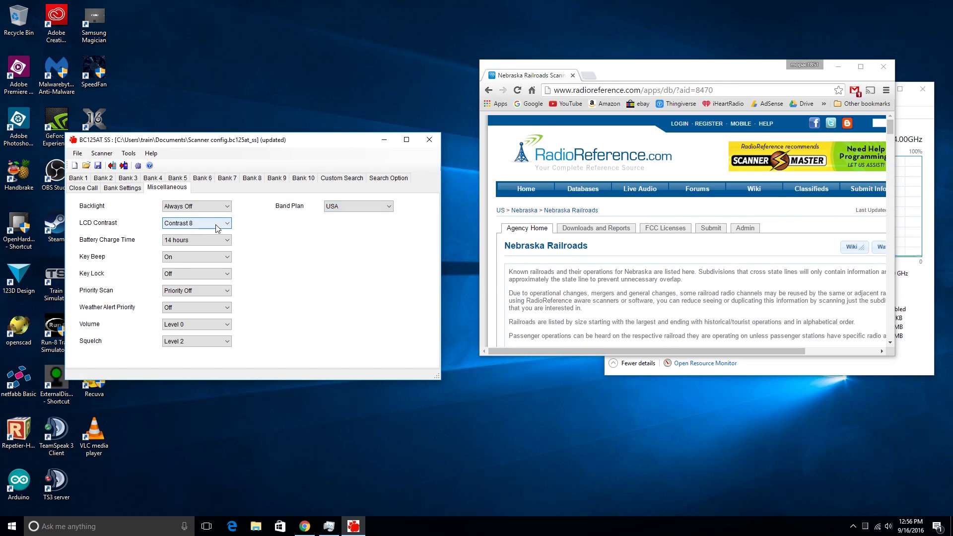
{"action": "left_click", "coordinate": [276, 232]}
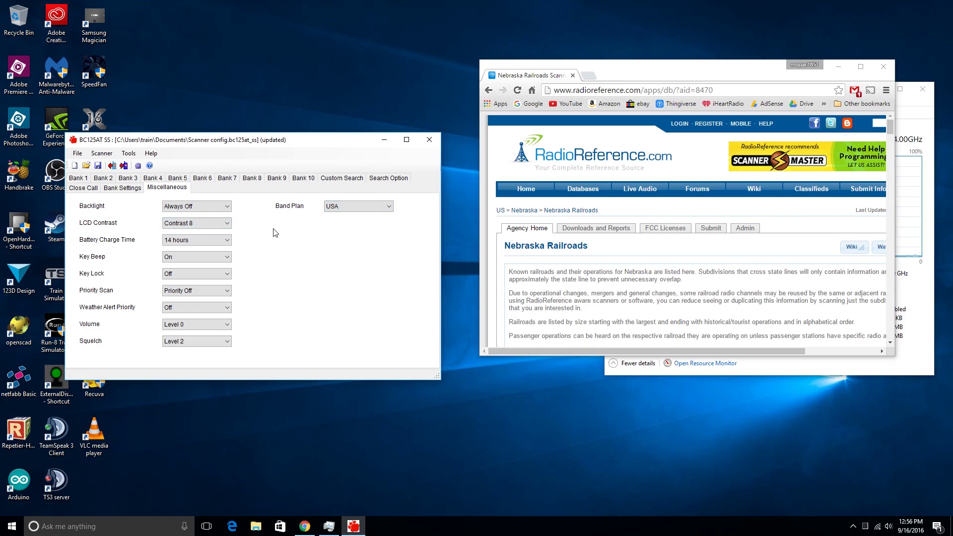
{"action": "left_click", "coordinate": [225, 241]}
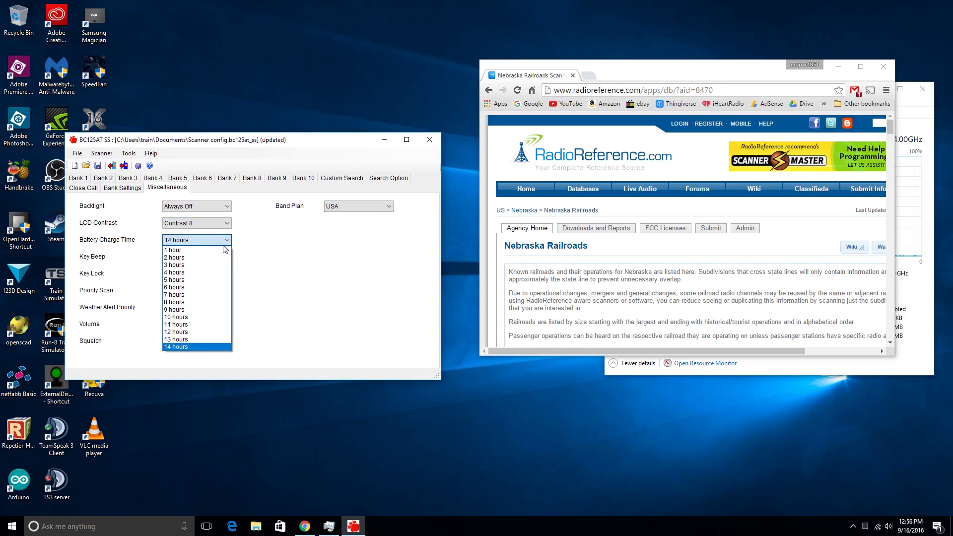
{"action": "left_click", "coordinate": [211, 347]}
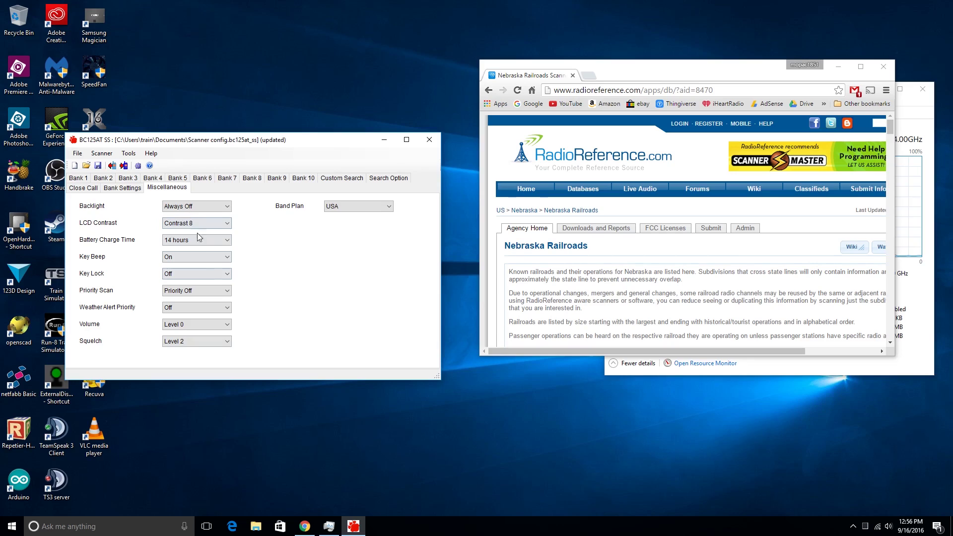
Step: Keep key beep On and weather alert priority Off, and set volume to Level 8
{"action": "left_click", "coordinate": [219, 256]}
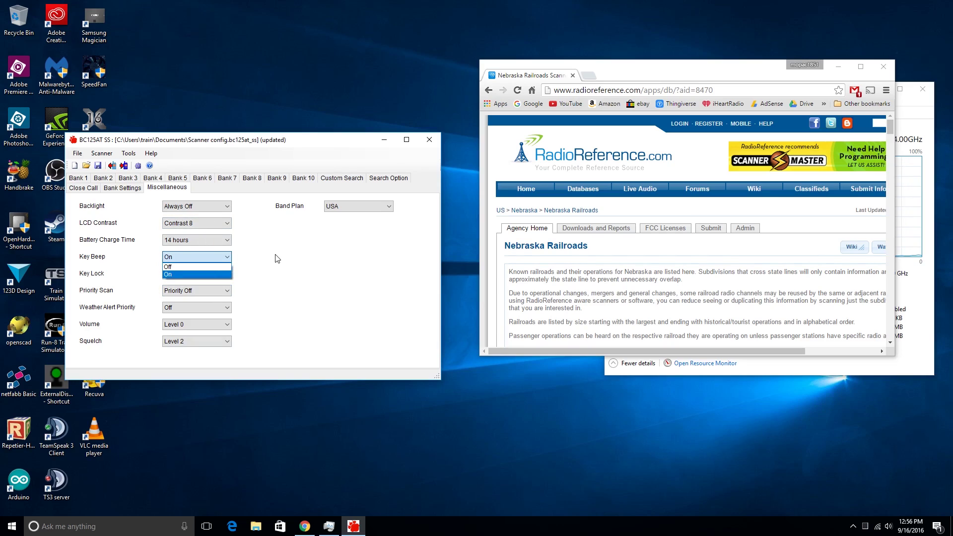
{"action": "left_click", "coordinate": [276, 257]}
{"action": "left_click", "coordinate": [209, 277]}
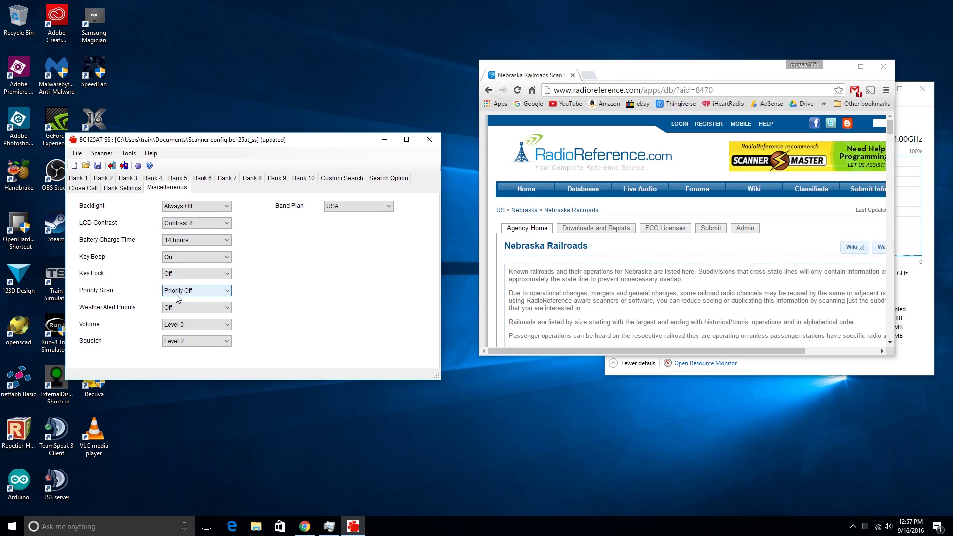
{"action": "left_click", "coordinate": [219, 308]}
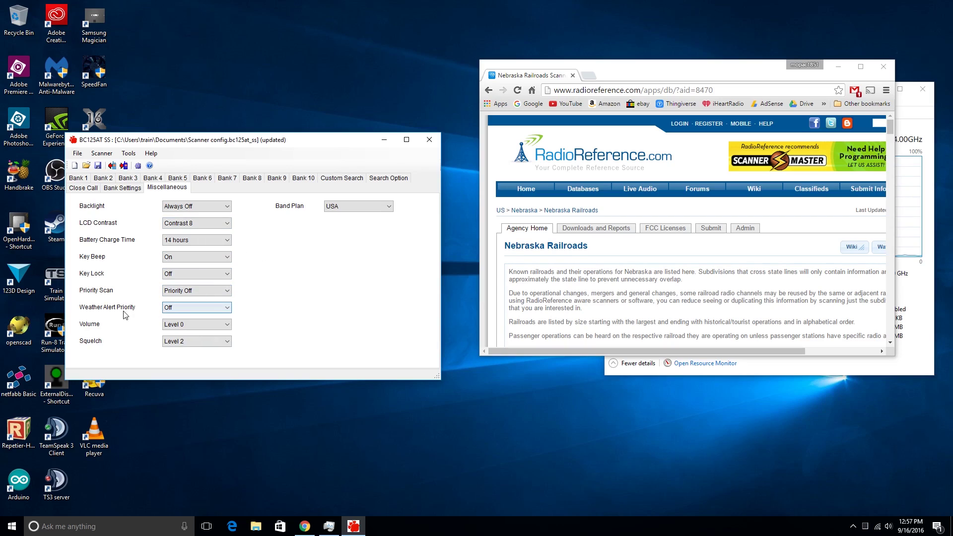
{"action": "left_click", "coordinate": [217, 318]}
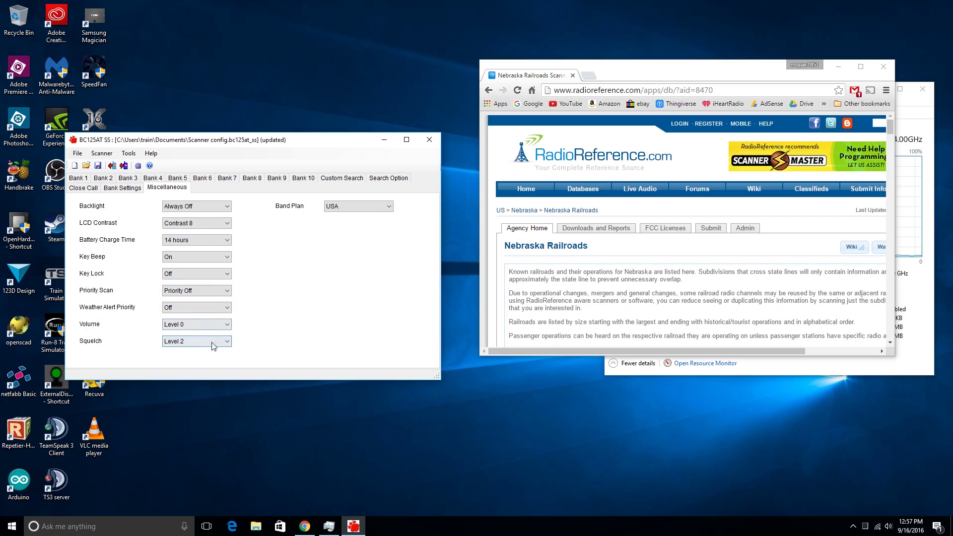
{"action": "left_click", "coordinate": [222, 327]}
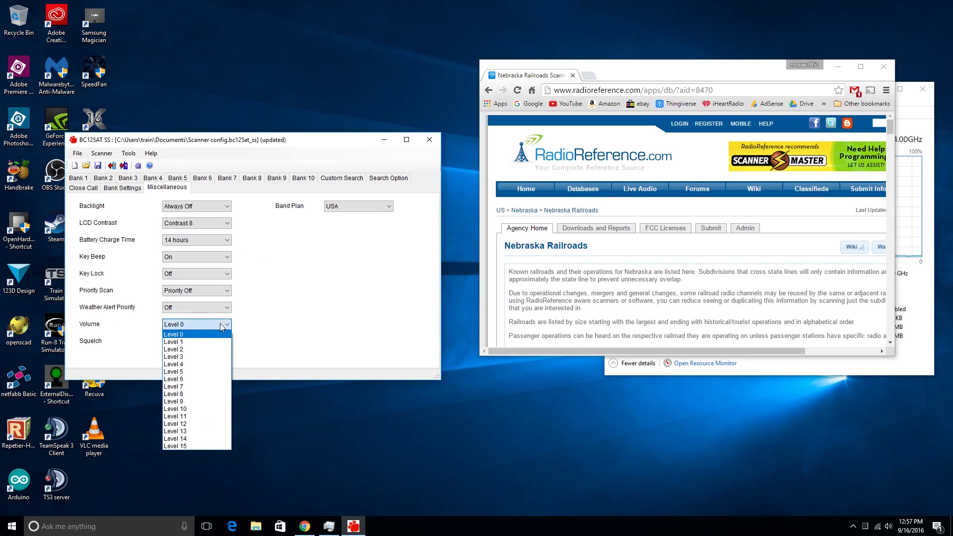
{"action": "left_click", "coordinate": [220, 389]}
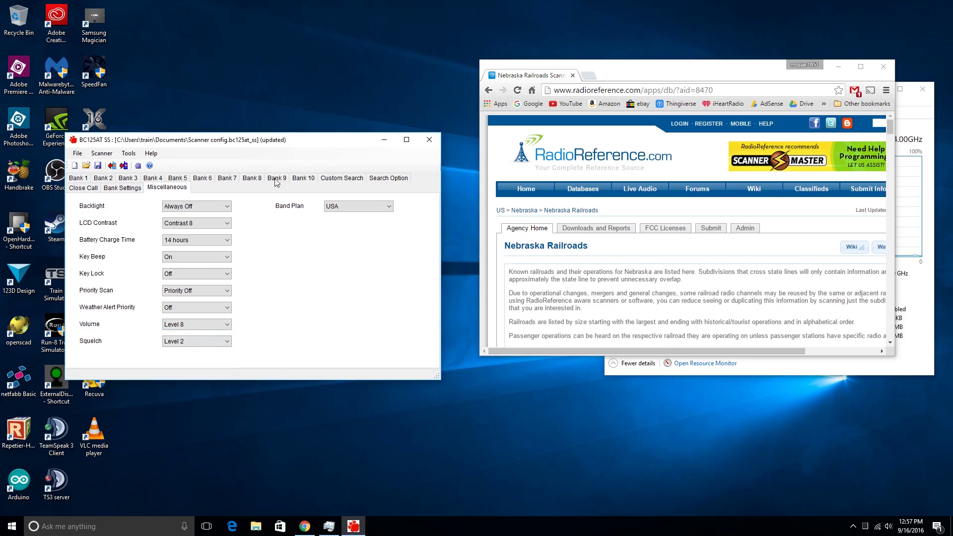
{"action": "left_click", "coordinate": [342, 178]}
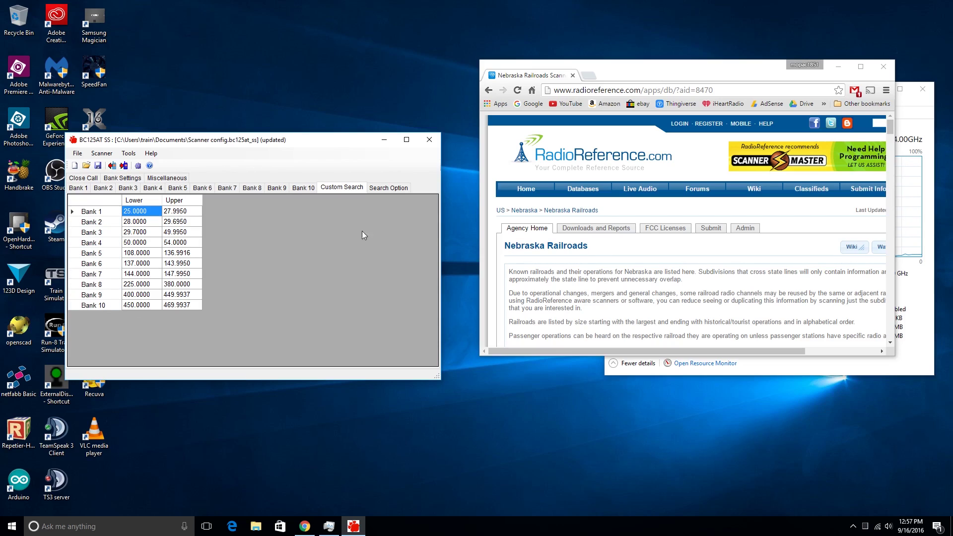
Step: Check Bank 1's CH001 modulation (Auto) and CTCSS/DCS tone (Off), leaving both unchanged
{"action": "left_click", "coordinate": [395, 188]}
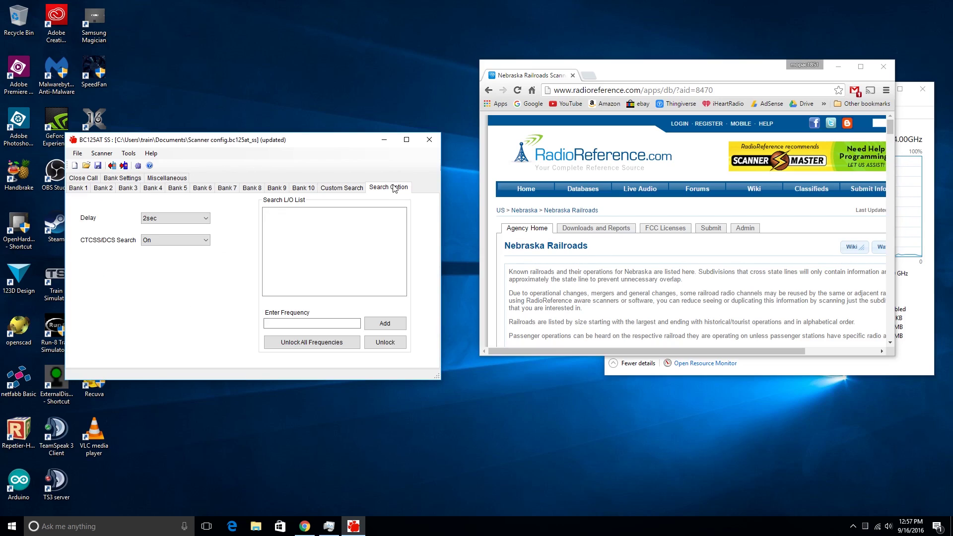
{"action": "left_click", "coordinate": [79, 188]}
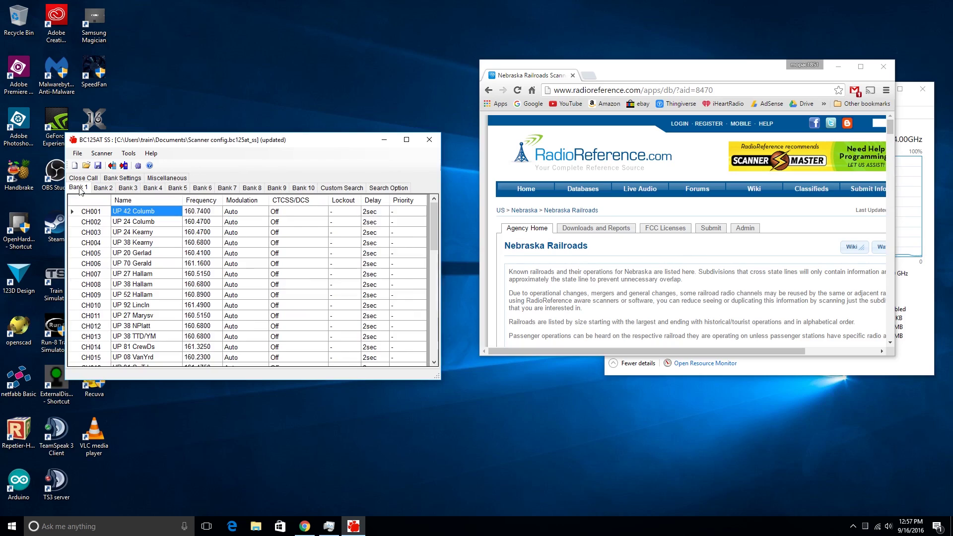
{"action": "left_click", "coordinate": [258, 214]}
{"action": "left_click", "coordinate": [265, 212]}
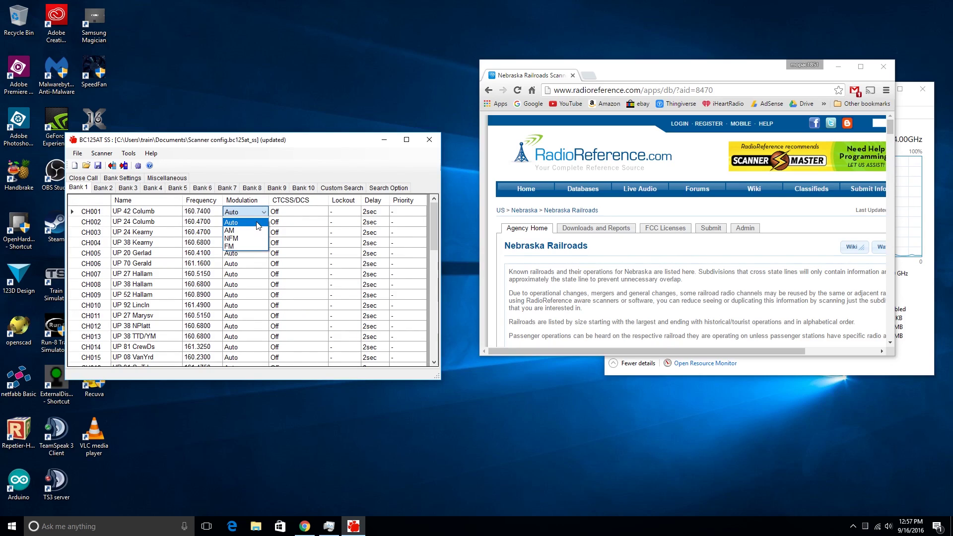
{"action": "left_click", "coordinate": [258, 222]}
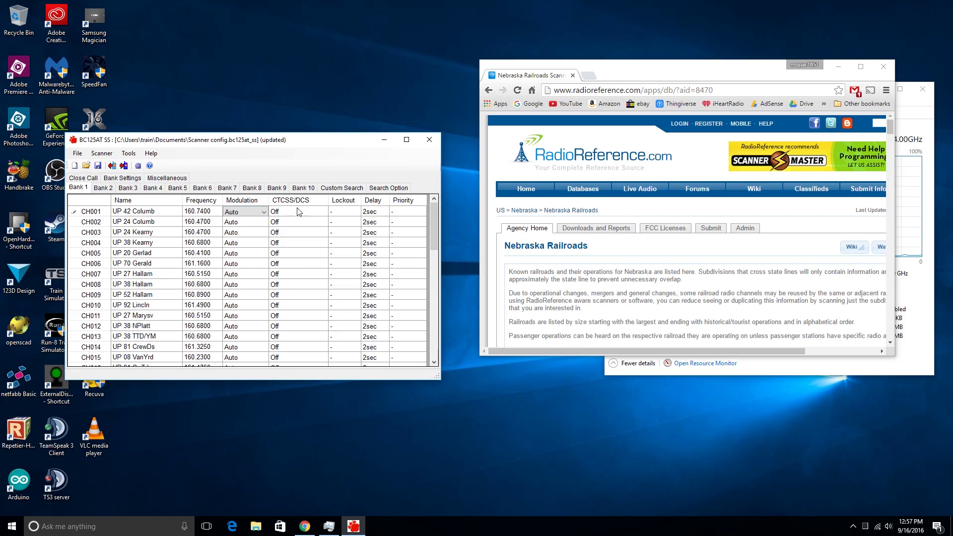
{"action": "left_click", "coordinate": [317, 211]}
{"action": "left_click", "coordinate": [323, 212]}
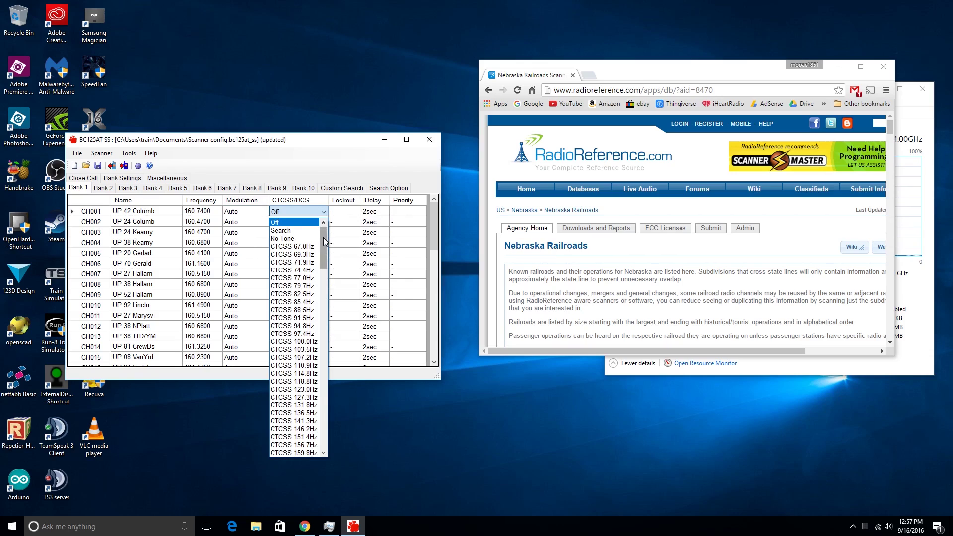
{"action": "left_click_drag", "start_coordinate": [322, 237], "coordinate": [318, 422]}
{"action": "left_click", "coordinate": [298, 143]}
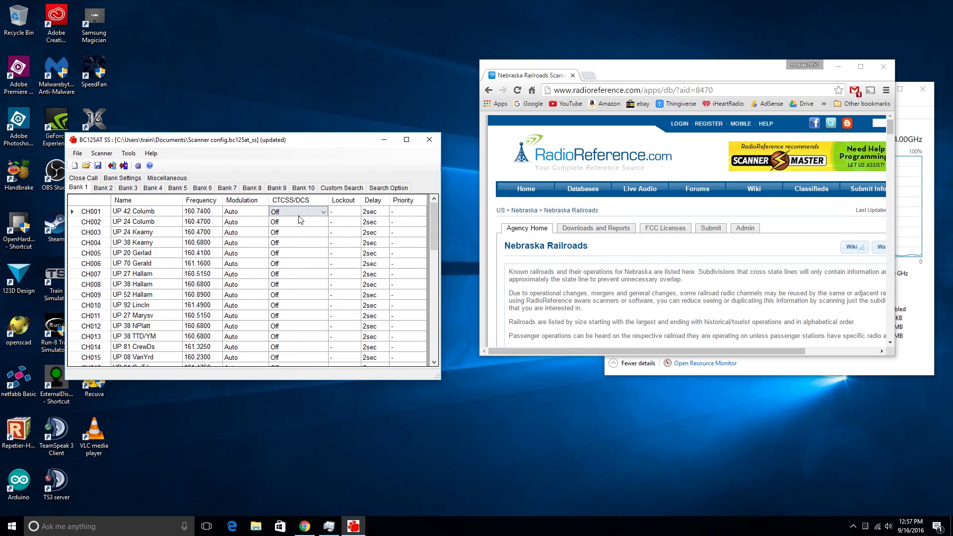
{"action": "scroll", "coordinate": [297, 264], "scroll_direction": "down", "scroll_amount": 5}
{"action": "scroll", "coordinate": [313, 265], "scroll_direction": "up", "scroll_amount": 5}
Step: Write the updated configuration to the scanner, approving the memory erase
{"action": "left_click", "coordinate": [124, 166]}
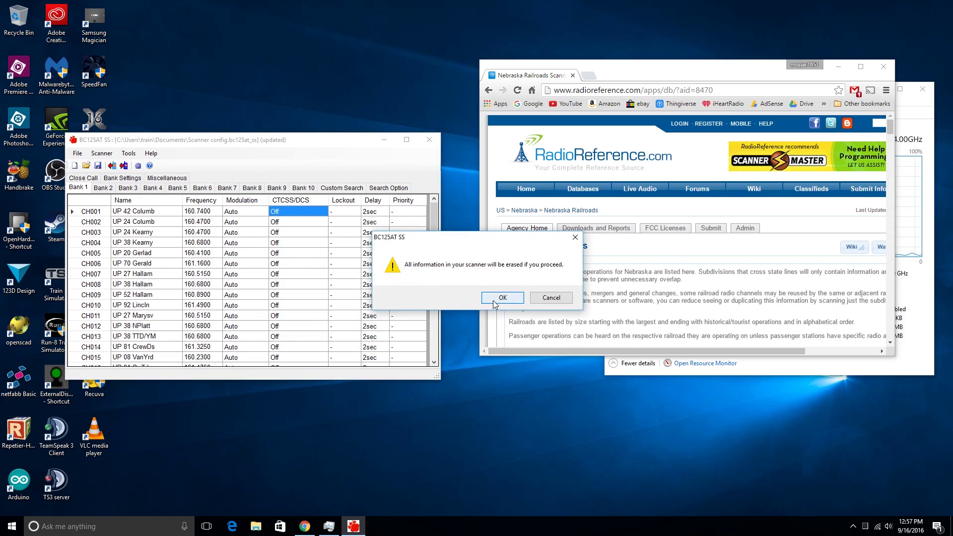
{"action": "left_click", "coordinate": [517, 303]}
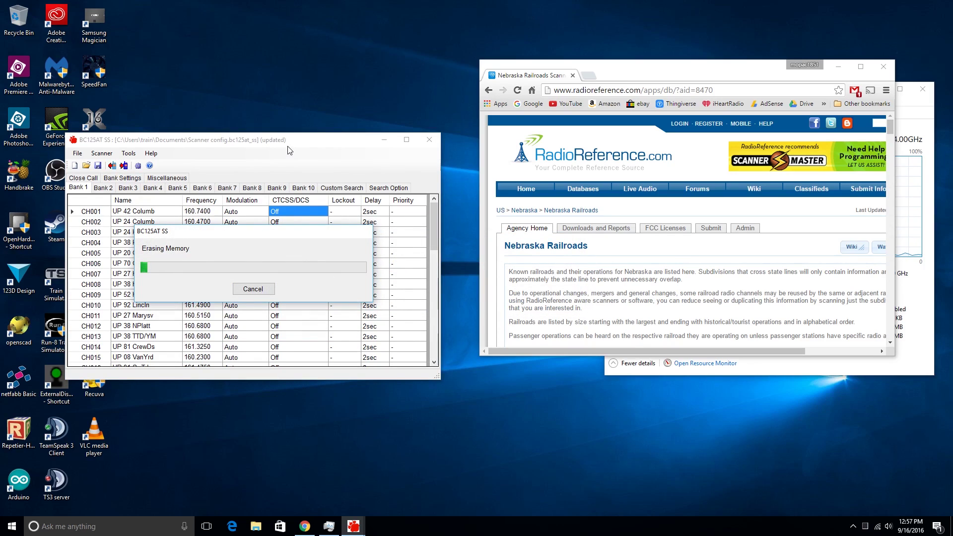